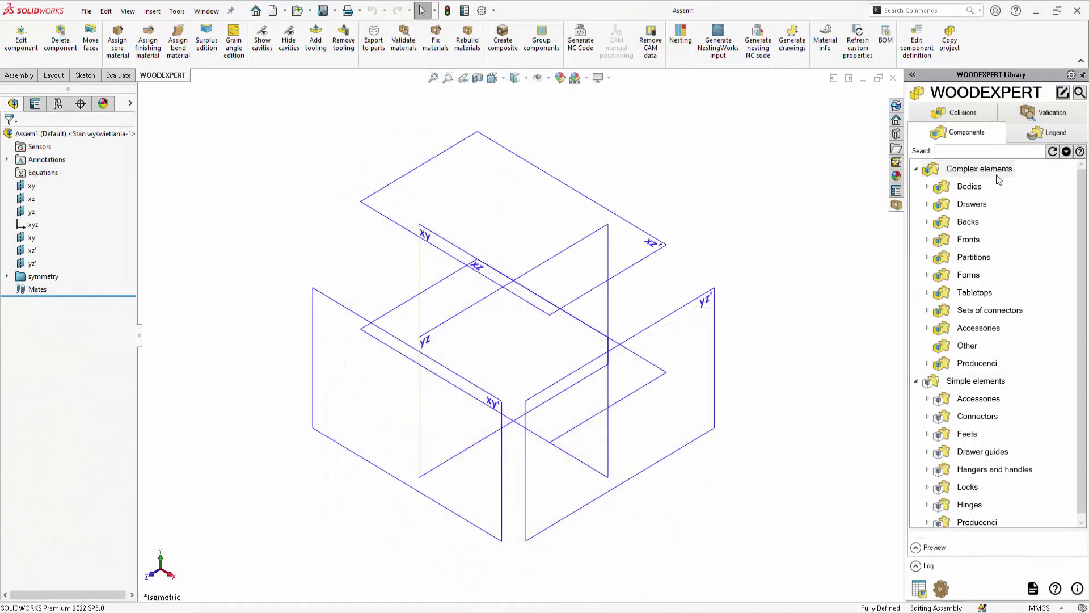
- Expand the Bodies category and preview the Body, Desk and Bed frame components
left_click(961, 172)
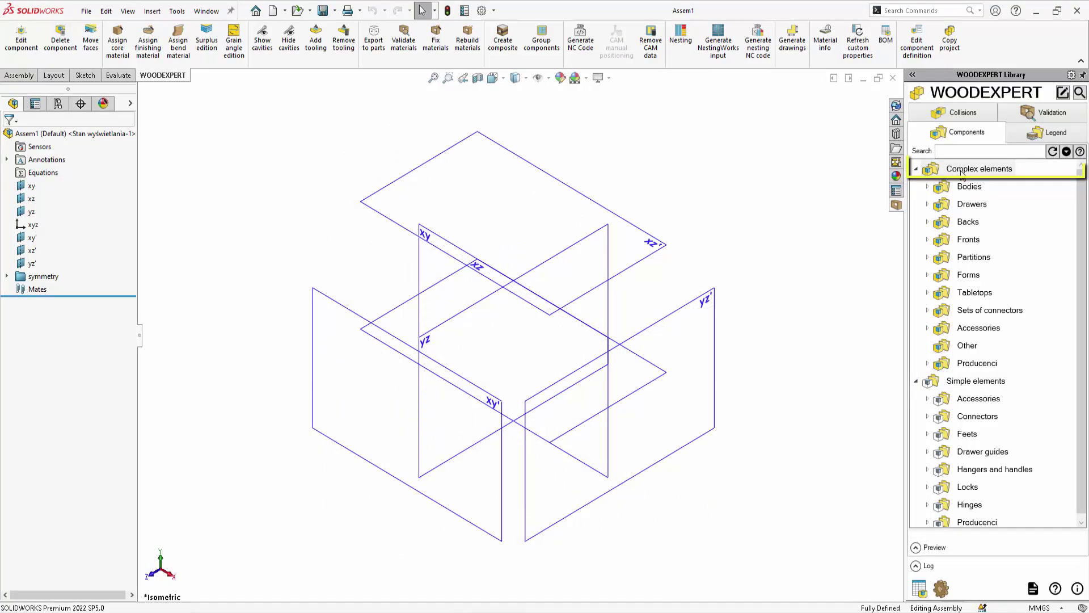
left_click(976, 383)
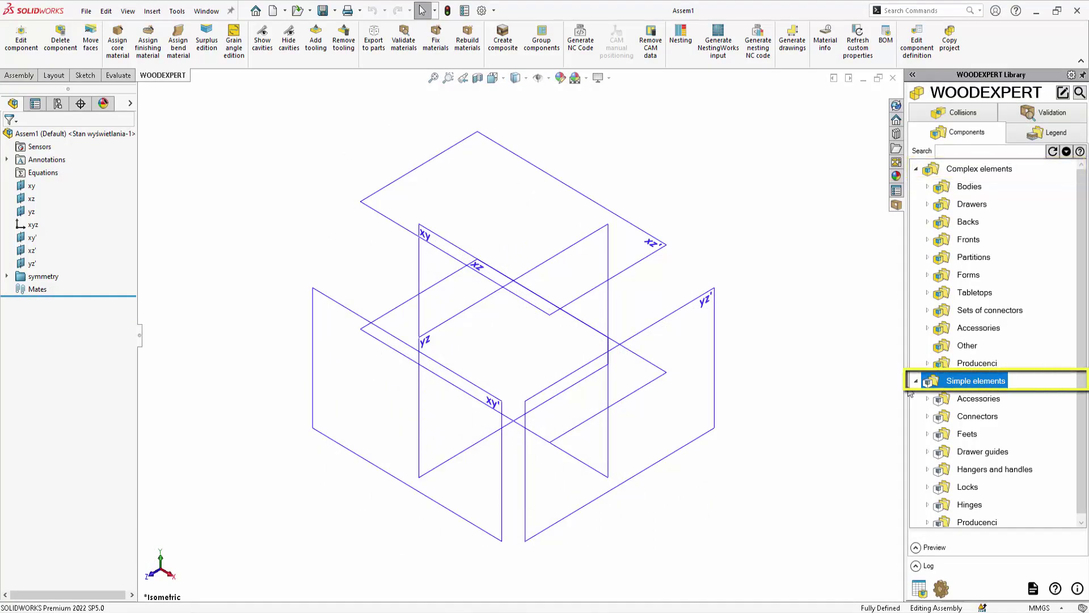
left_click(927, 187)
left_click(965, 211)
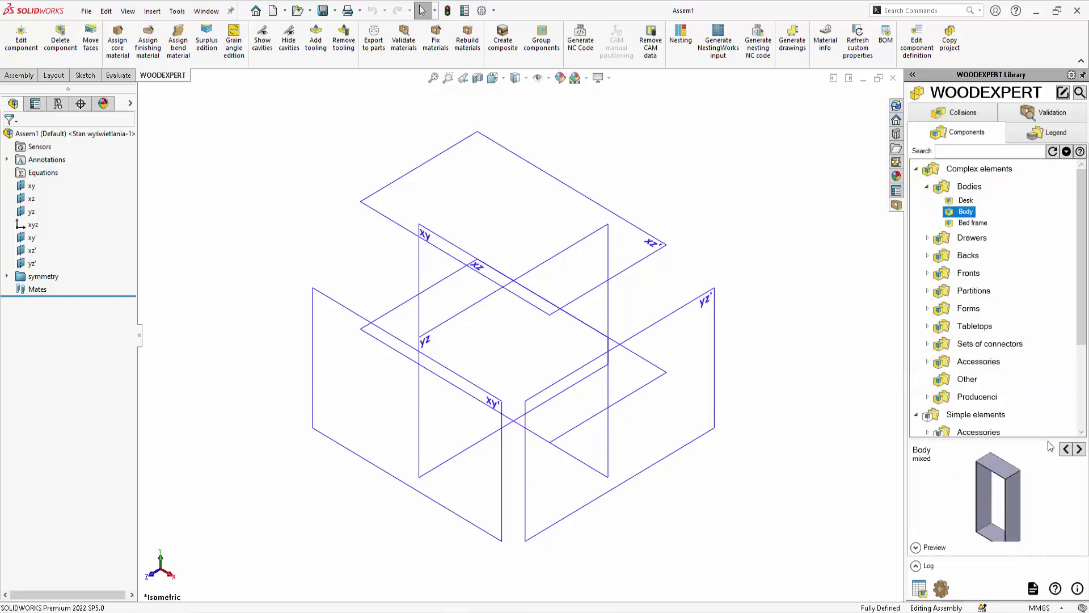
left_click(966, 202)
left_click(965, 213)
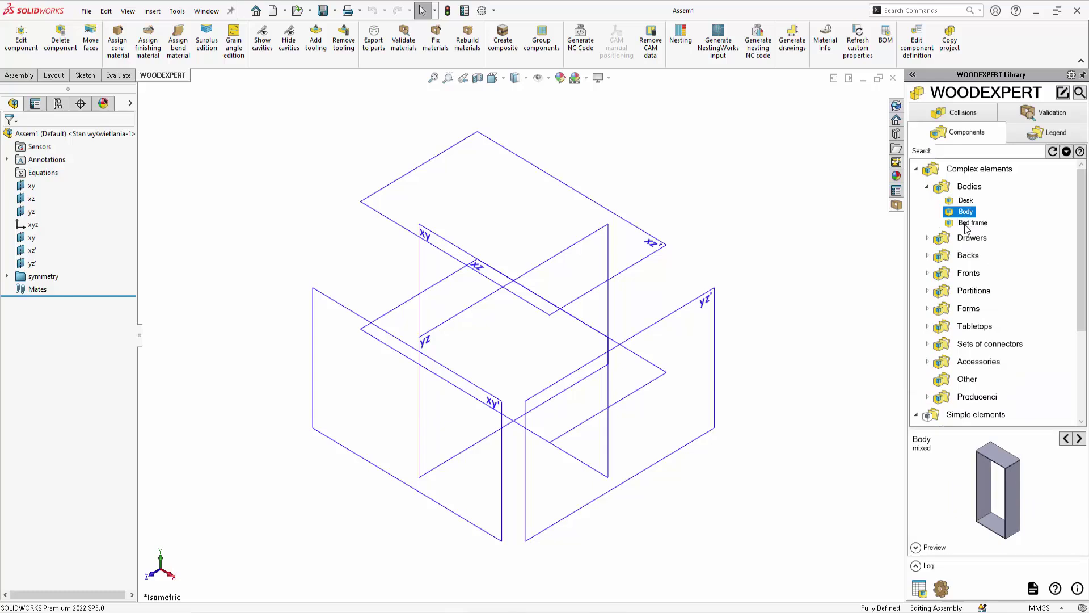
left_click(969, 222)
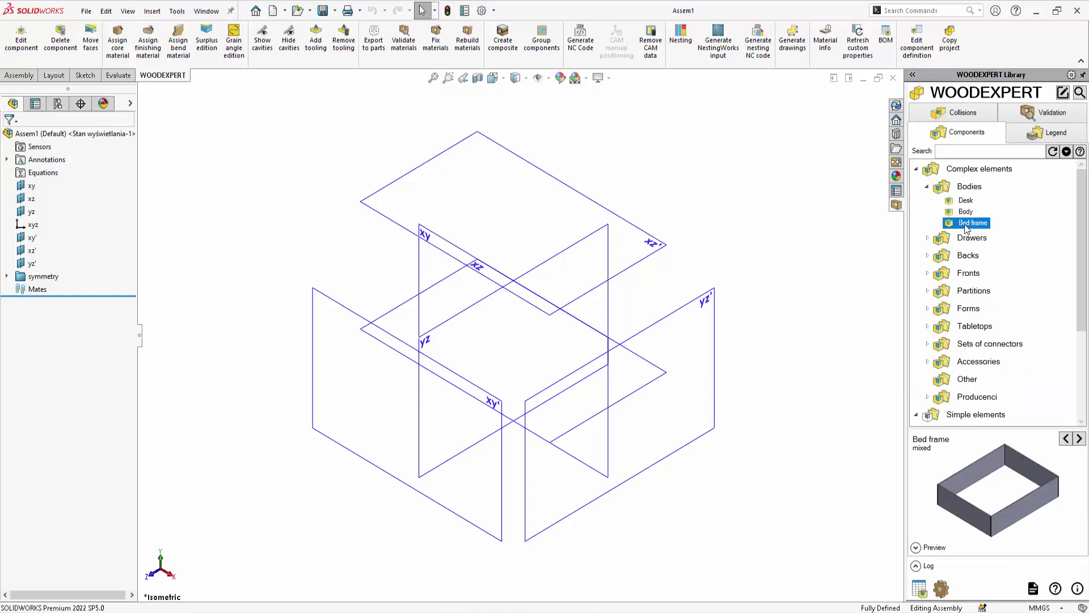
- Preview the bottom-mount, ball and roller slide drawers, plus the overlay, groove and inset backs
left_click(928, 239)
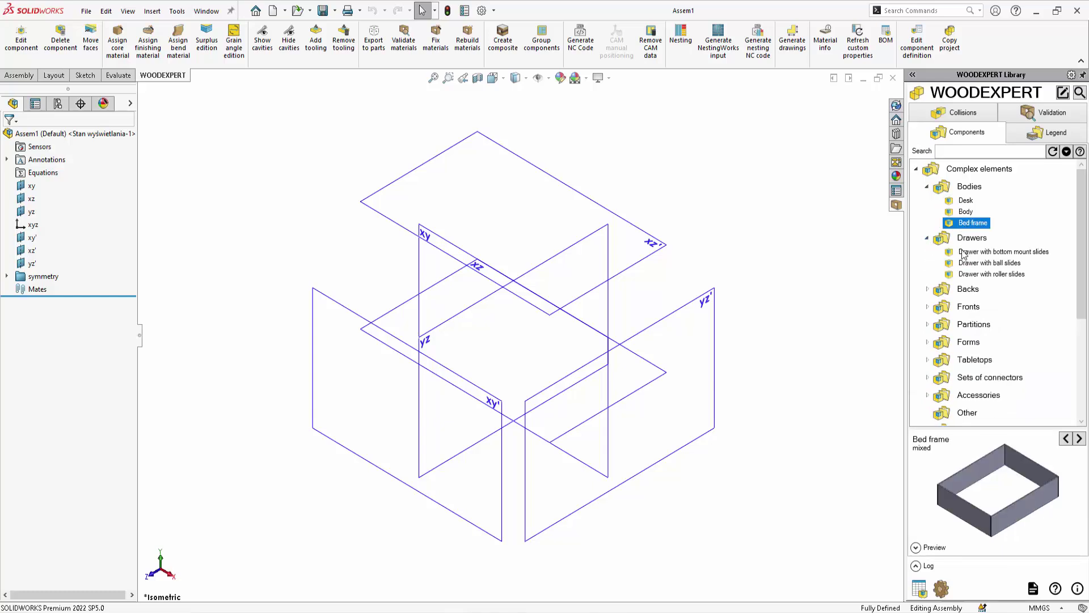
left_click(968, 253)
left_click(972, 266)
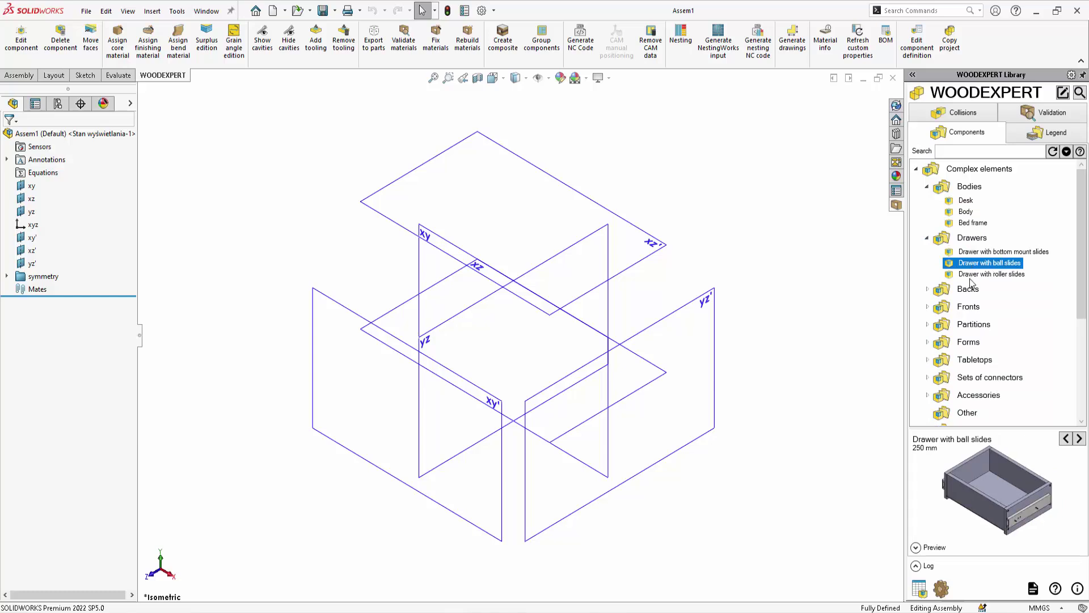
left_click(970, 276)
left_click(927, 289)
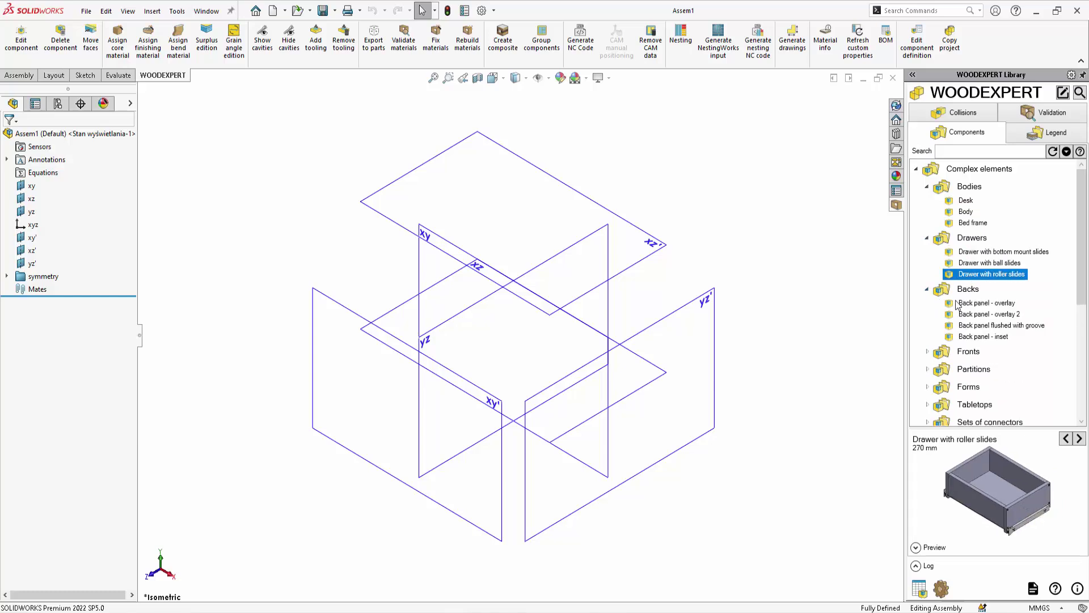
left_click(965, 304)
left_click(970, 316)
left_click(974, 326)
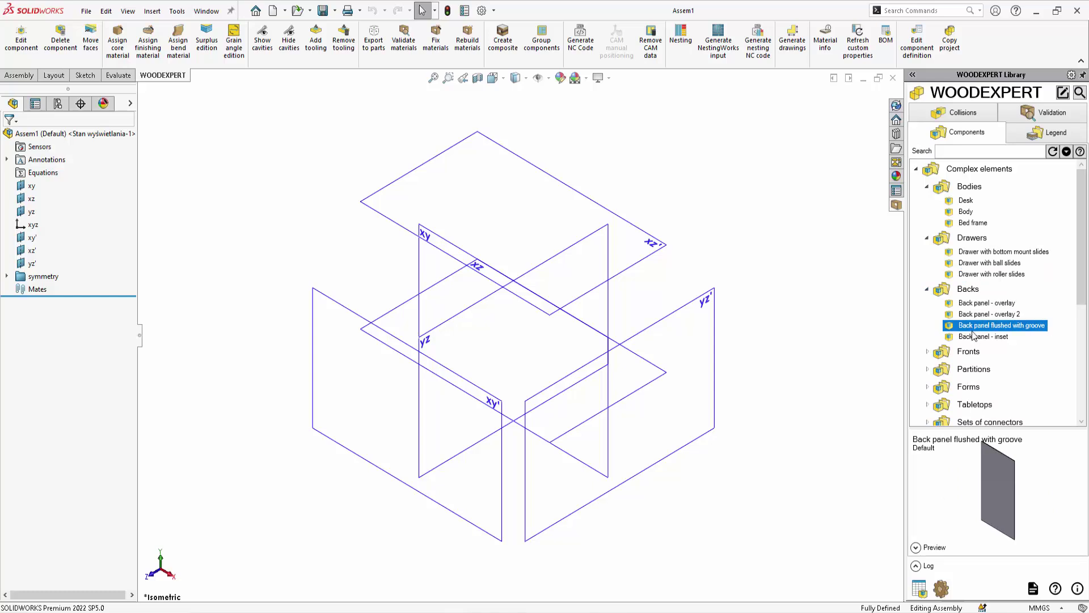
left_click(975, 337)
- Preview the Confirmat screw connector sets, then select the Desk body
left_click(927, 422)
left_click(984, 298)
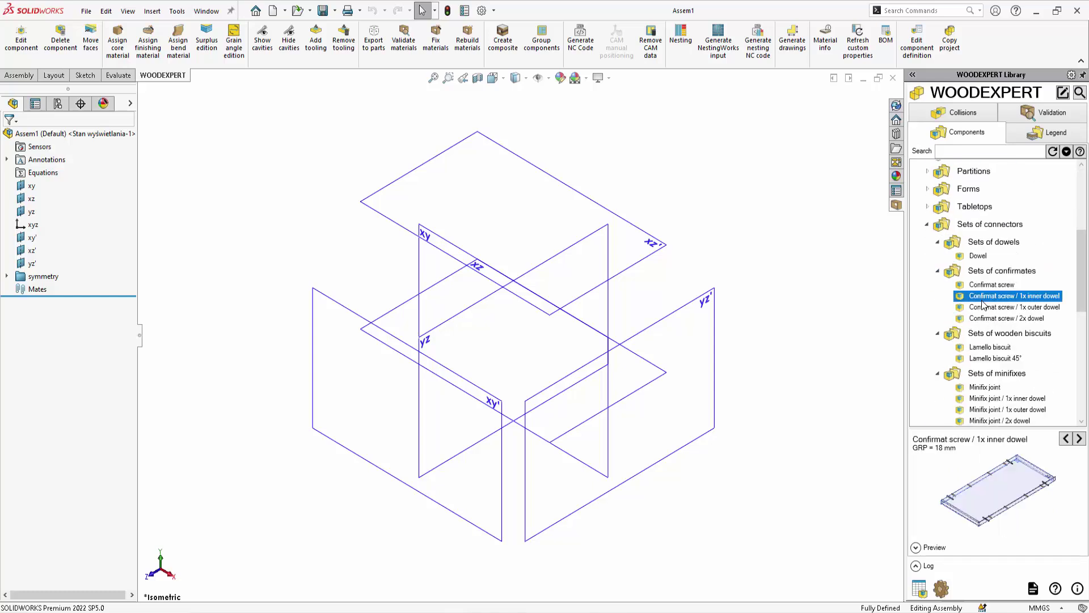
left_click(987, 318)
scroll(987, 356, "down", 8)
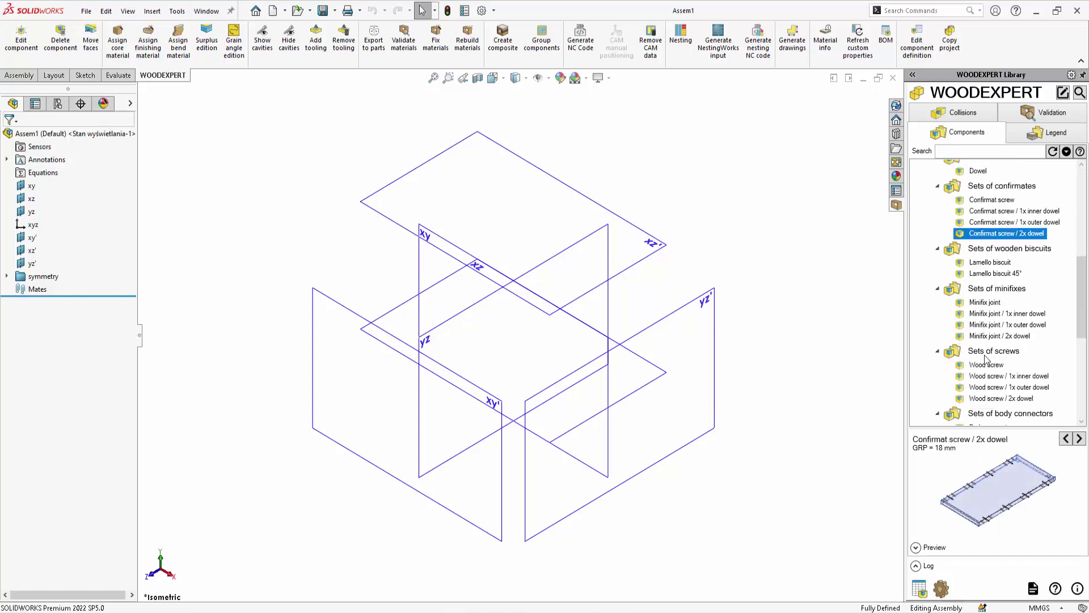
scroll(987, 359, "up", 15)
left_click(965, 200)
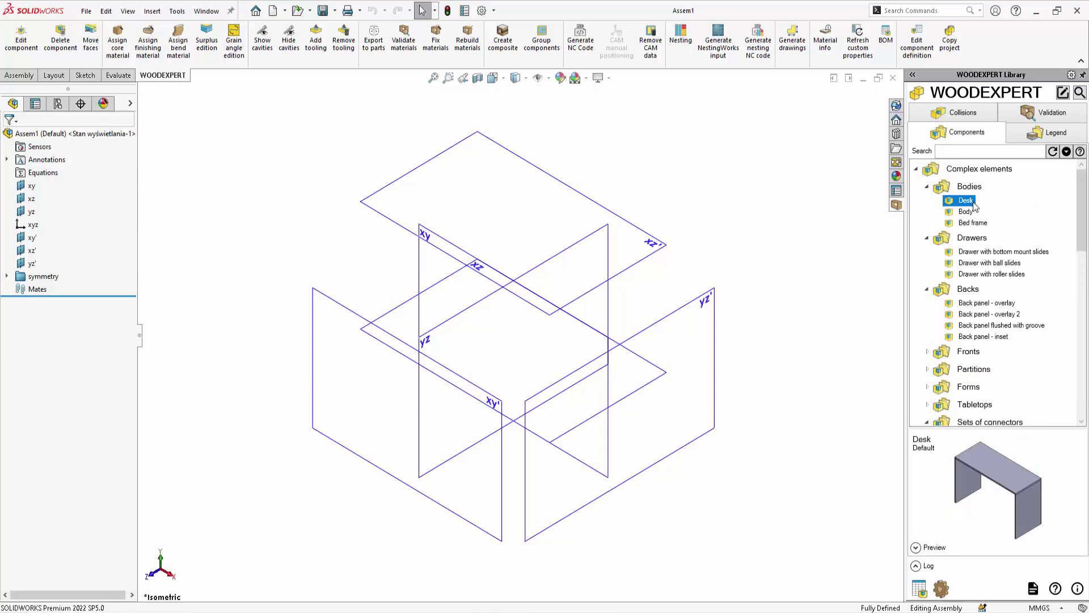
- Insert the Desk body from the WoodExpert library into the assembly
right_click(972, 198)
left_click(874, 209)
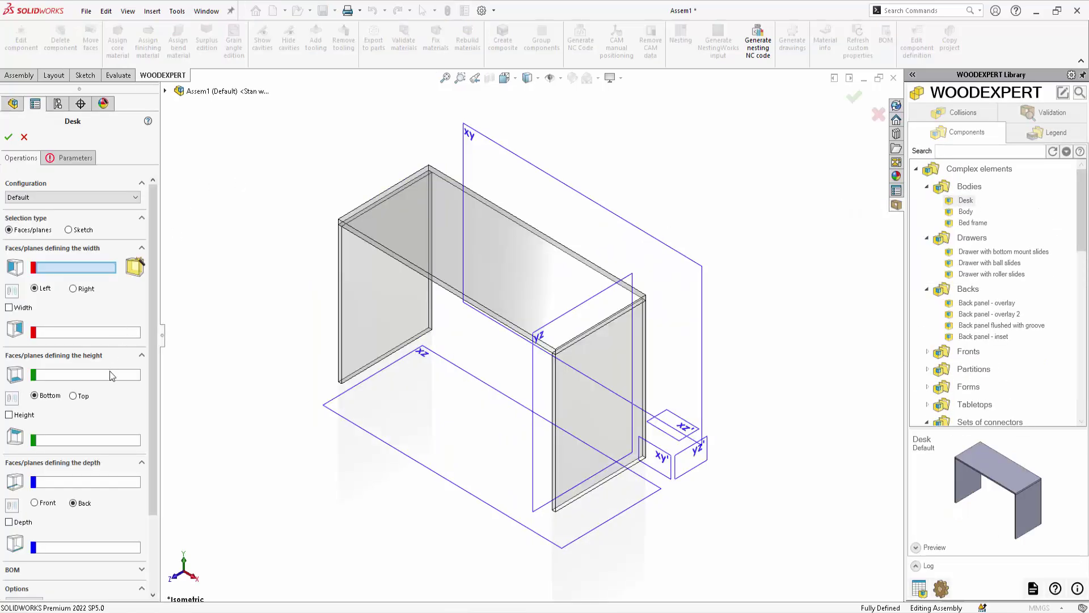
scroll(155, 264, "down", 3)
scroll(152, 319, "up", 3)
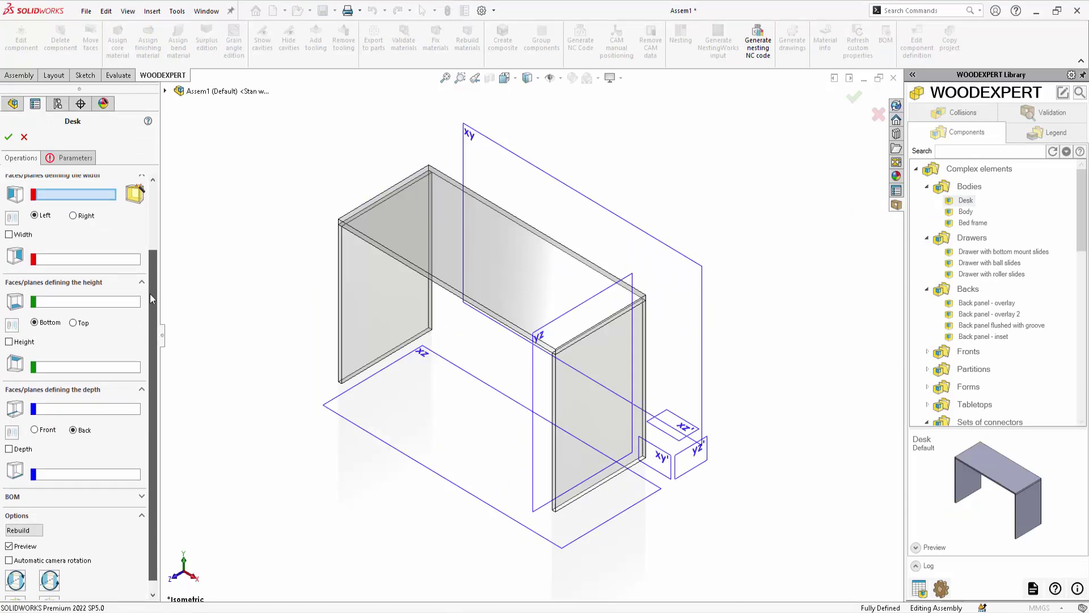
- Reference the desk width to the yz plane (1000) and height to the xz plane (700)
left_click(586, 301)
double_click(35, 322)
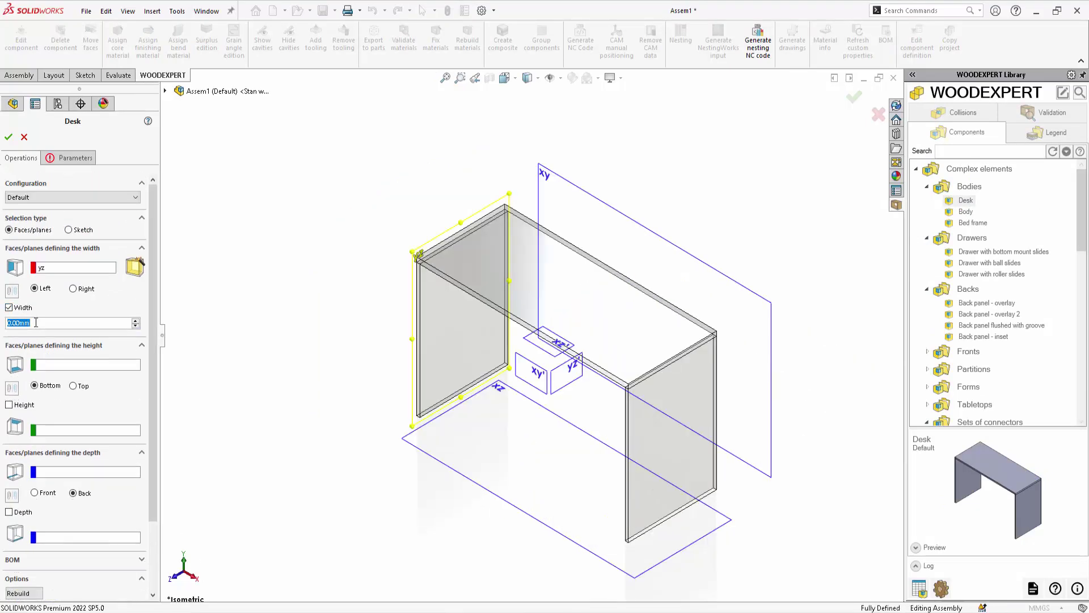
type("1000")
left_click(75, 364)
left_click(498, 444)
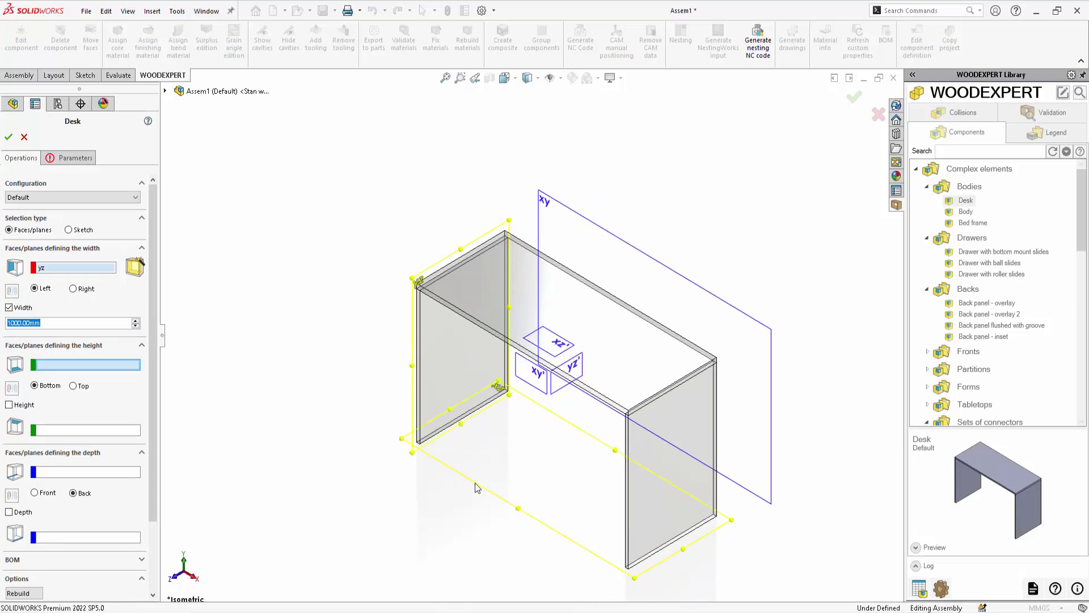
double_click(42, 424)
type("700")
- Reference the depth to the xy plane as a fixed value; set width 500, height 600
left_click(73, 463)
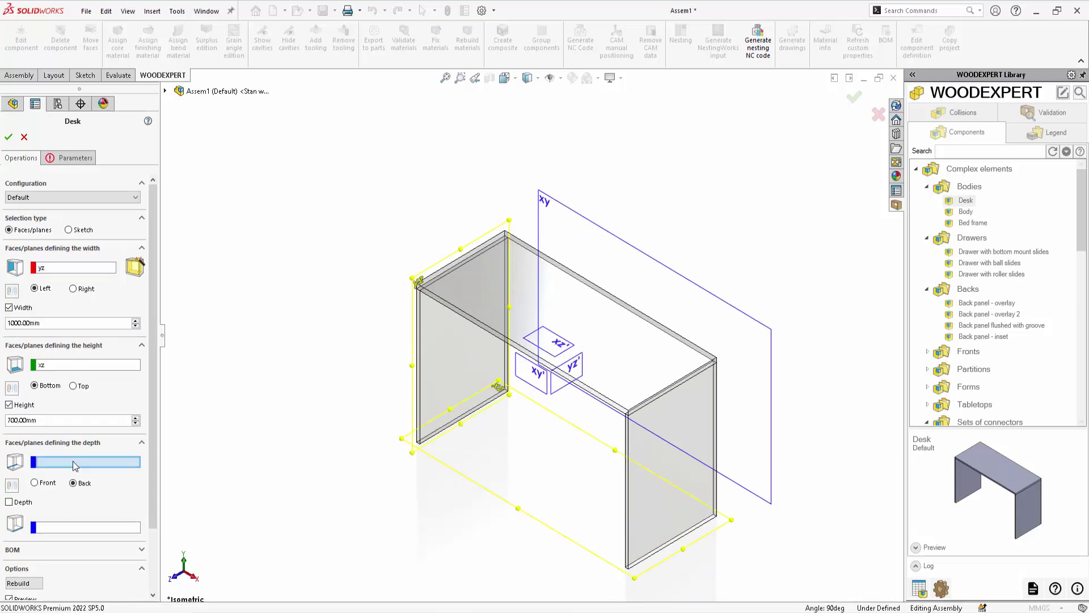
left_click(742, 312)
left_click(9, 501)
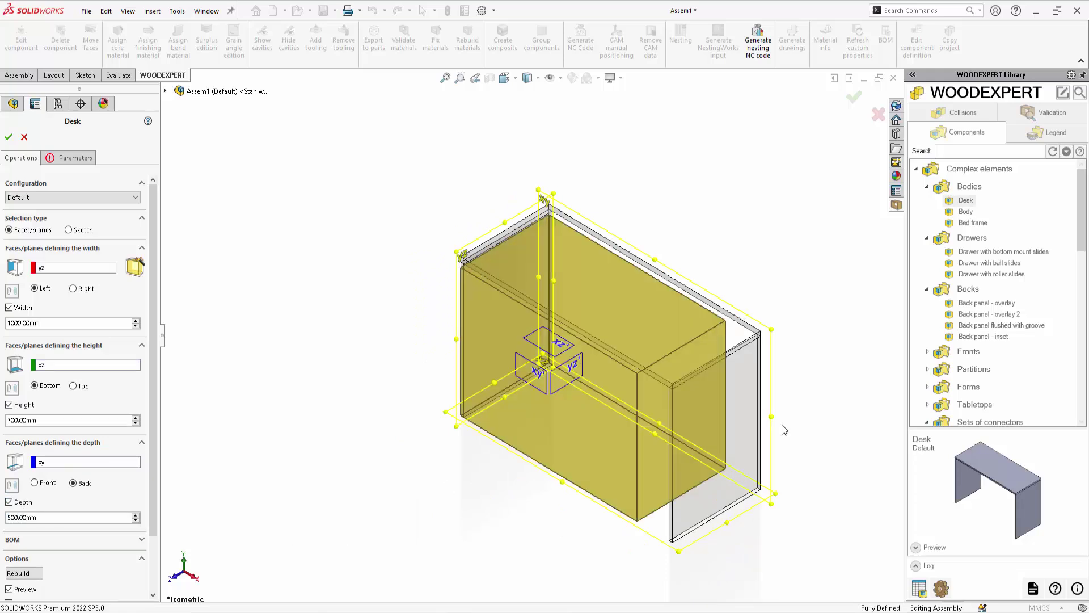
double_click(55, 323)
type("500")
double_click(62, 423)
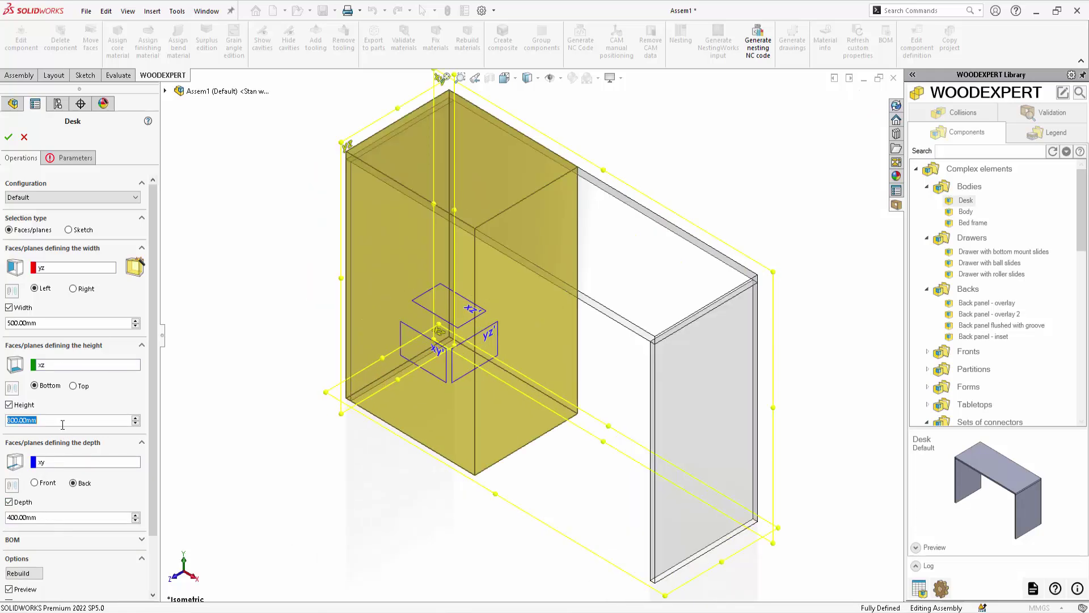
type("600")
key("Return")
- Set the desk depth to 300 mm and the width to 1000 mm
double_click(77, 517)
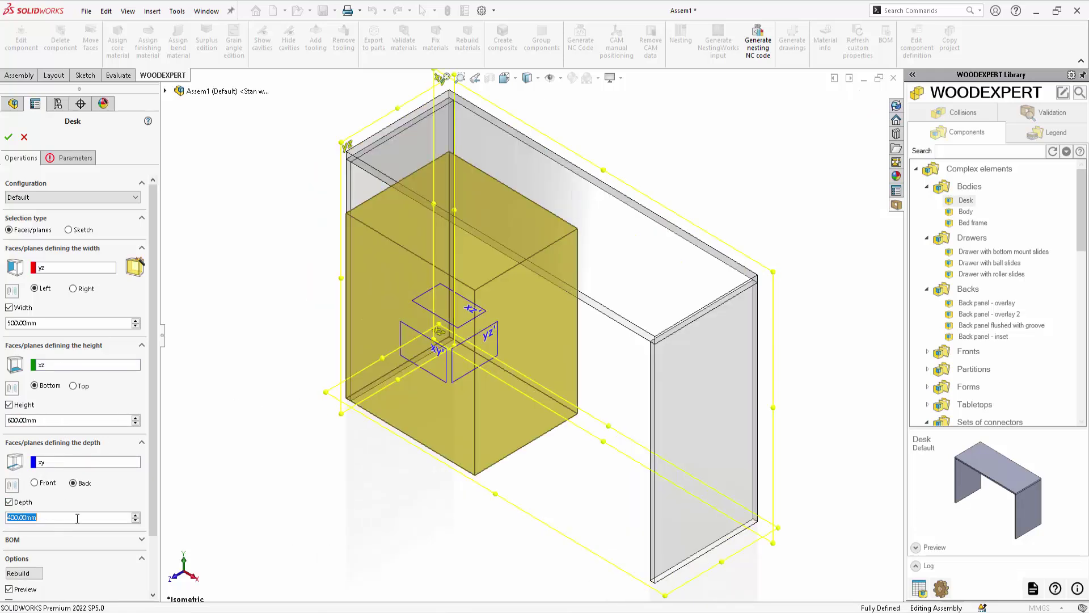
type("500")
key("BackSpace")
key("BackSpace")
key("BackSpace")
type("300")
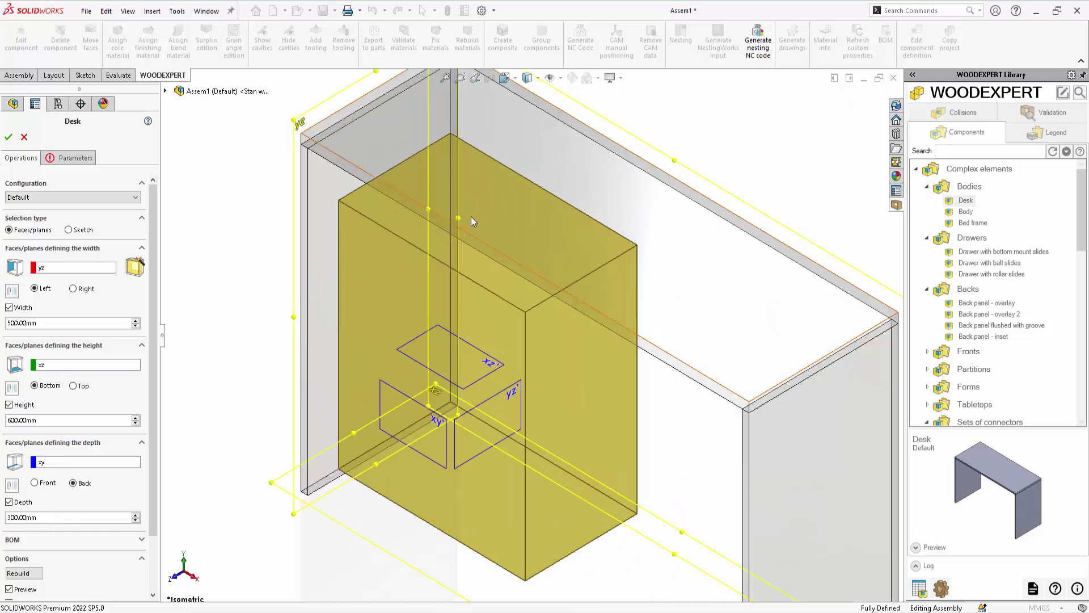
key("Return")
double_click(87, 323)
type("10")
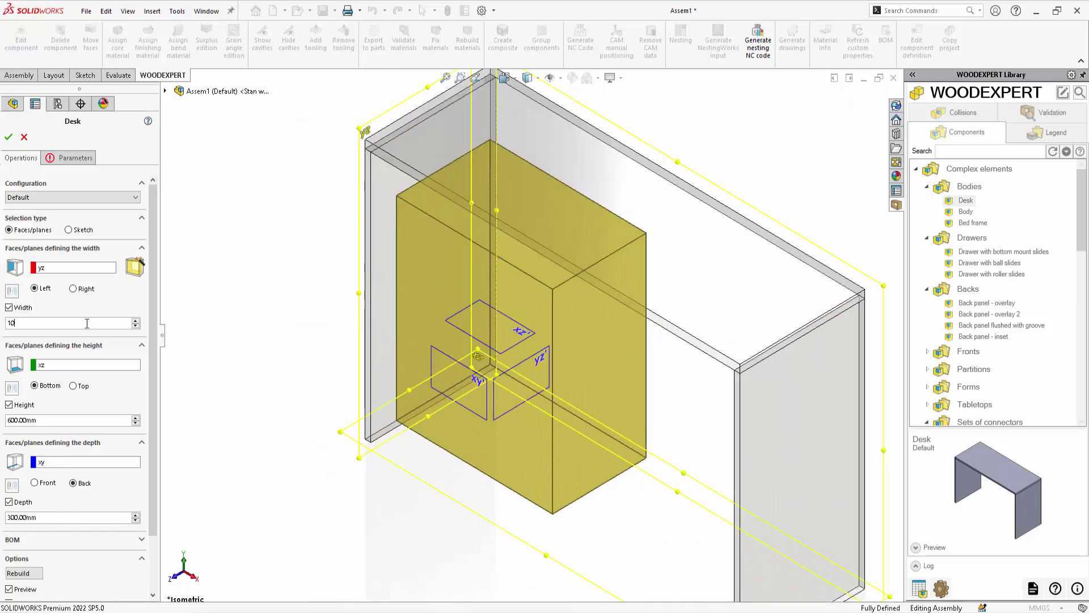
type("00")
key("Return")
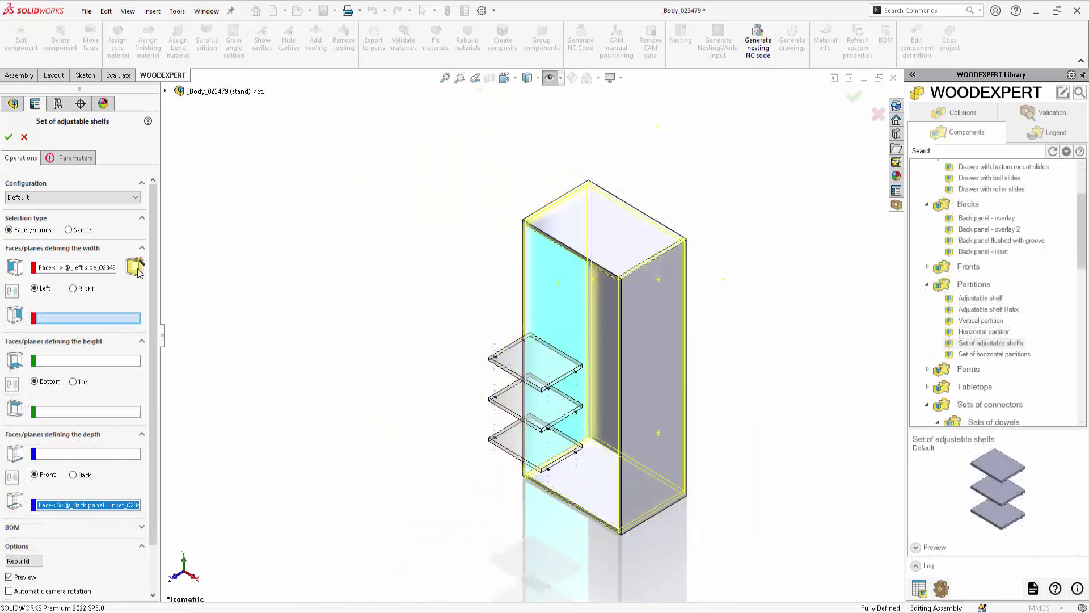
- Select the cabinet body and set its width to 800 mm
left_click(138, 269)
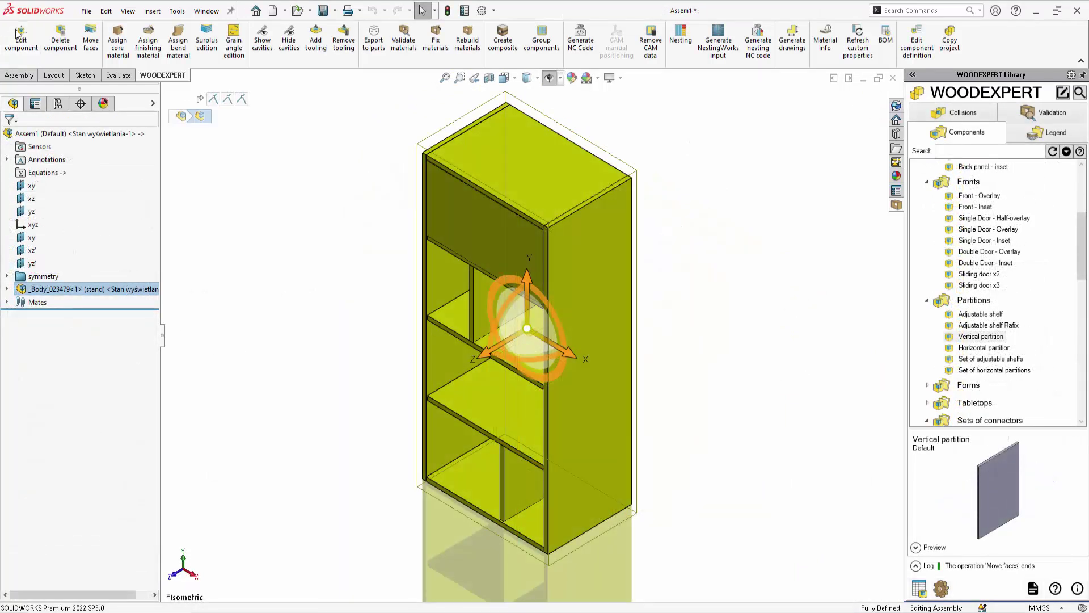
left_click(20, 37)
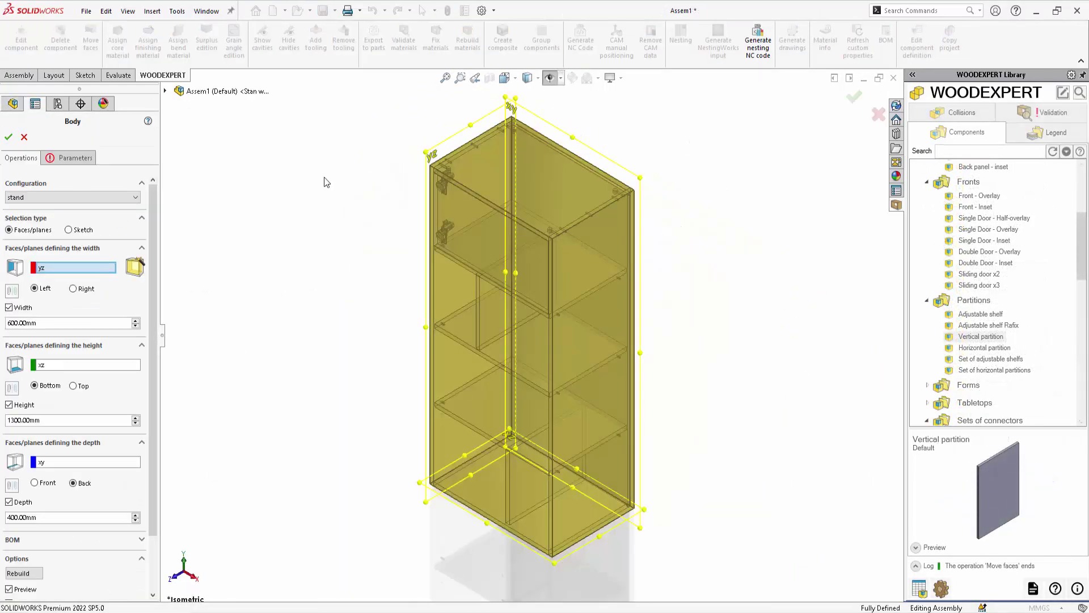
left_click(106, 328)
type("800")
key("Return")
- Set the depth to 300 mm and height to 600 mm, confirm, and show the vertical partition
scroll(653, 486, "down", 4)
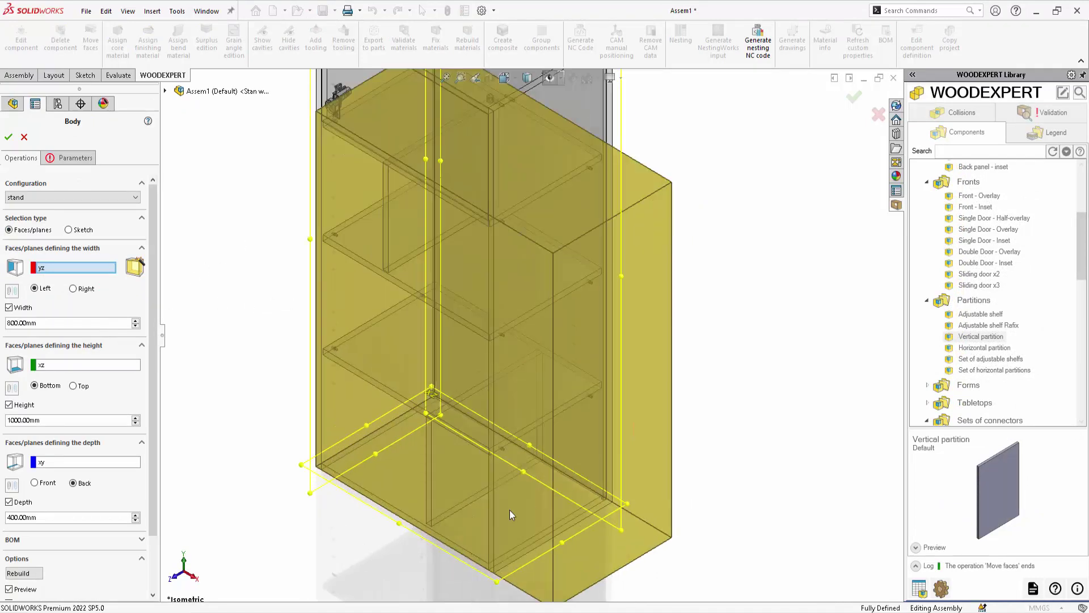
left_click(114, 520)
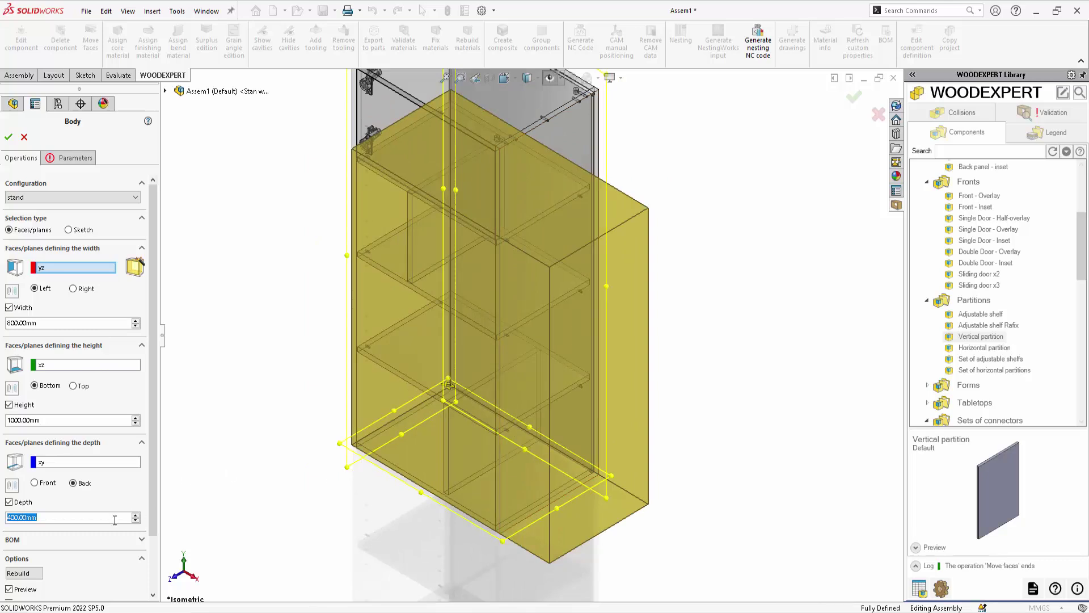
type("300")
key("Return")
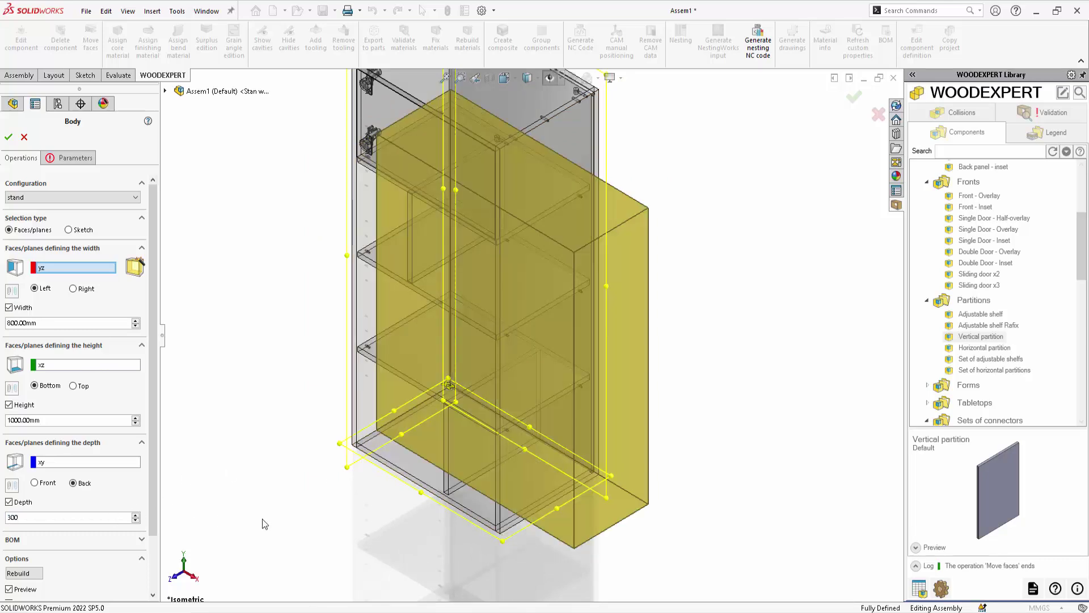
left_click(19, 574)
left_click(72, 419)
type("600")
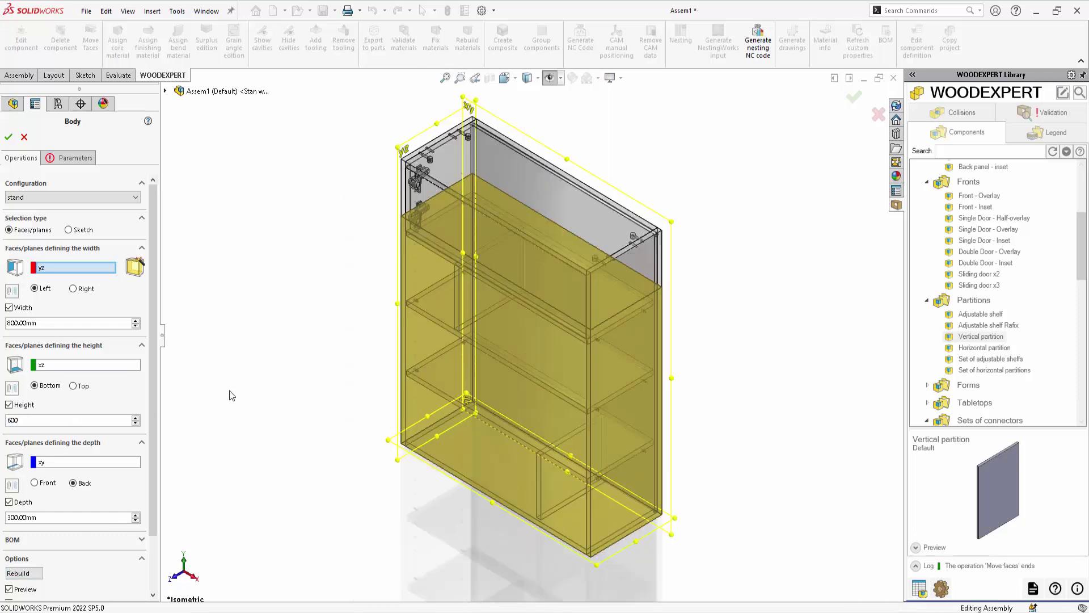
key("Return")
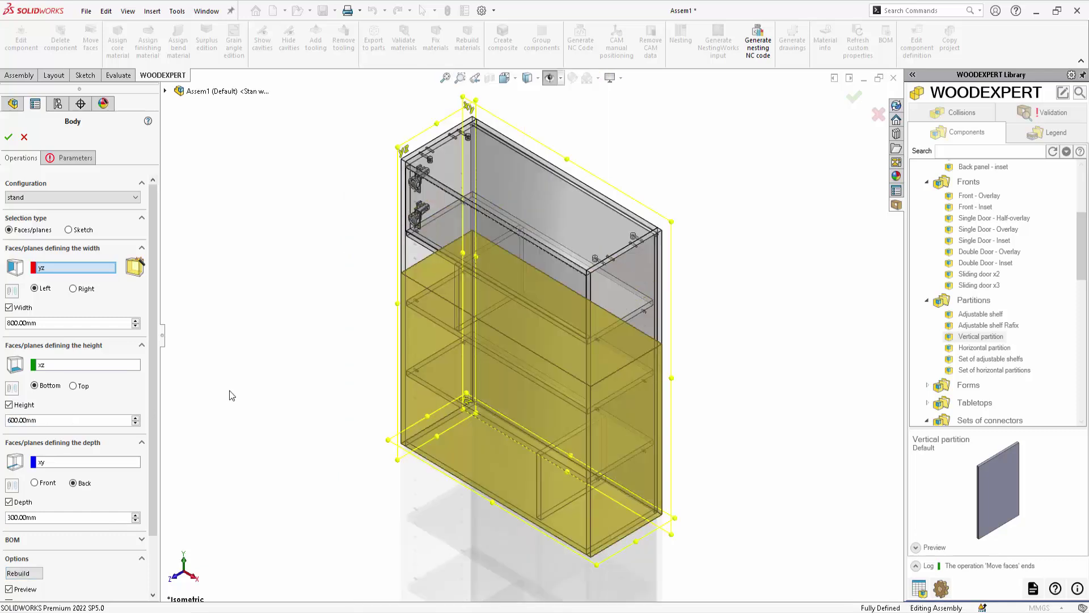
left_click(8, 137)
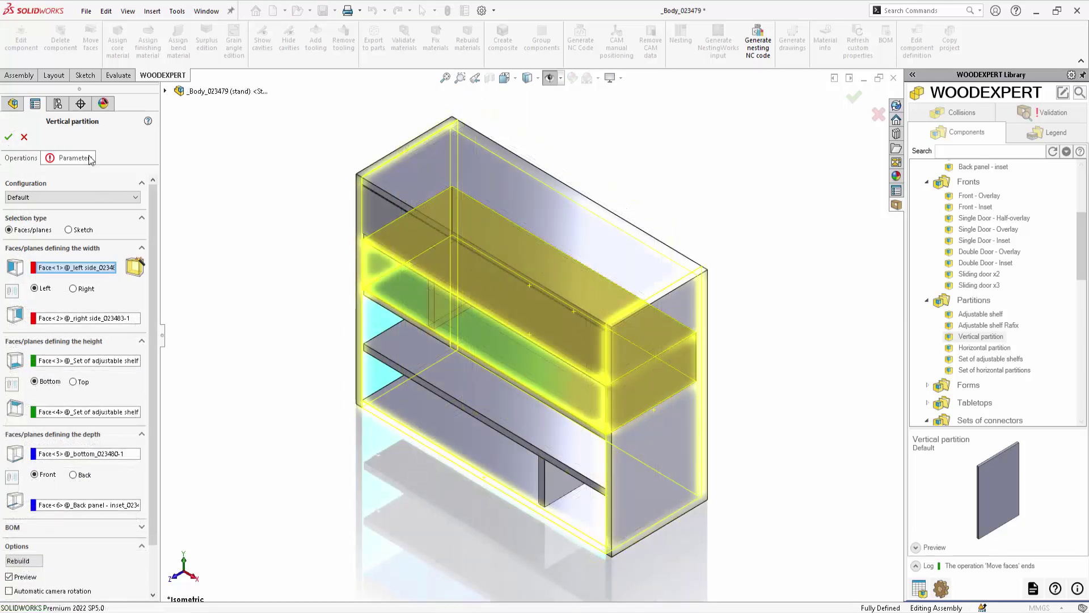
left_click(71, 158)
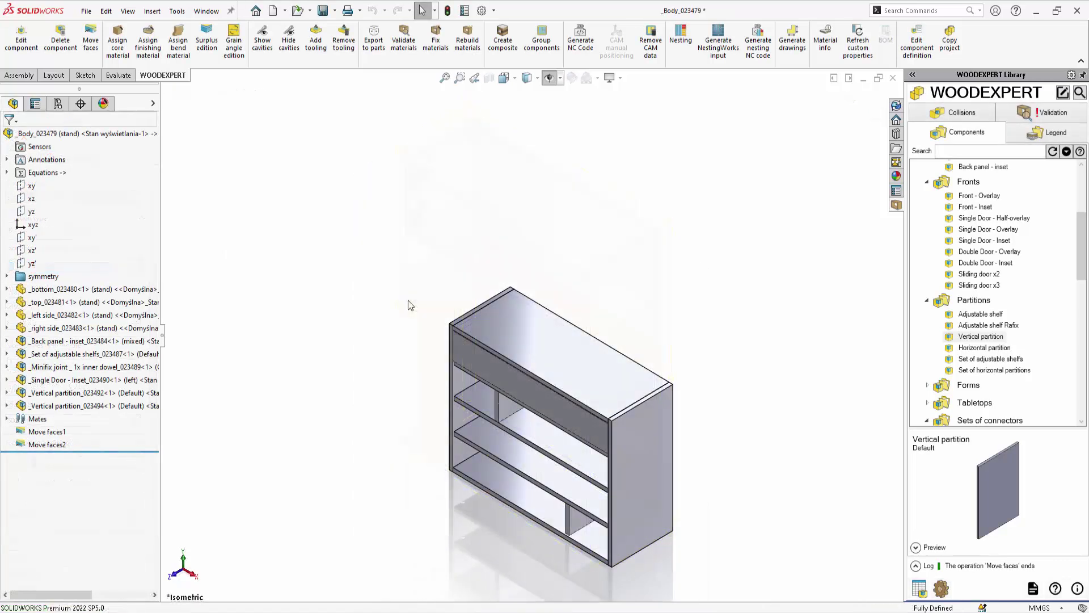
- Finish the cabinet body and preview Sliding door distance, Plastic angle, Vent grill, Bin and Mini latch catch
scroll(976, 284, "down", 5)
left_click(975, 275)
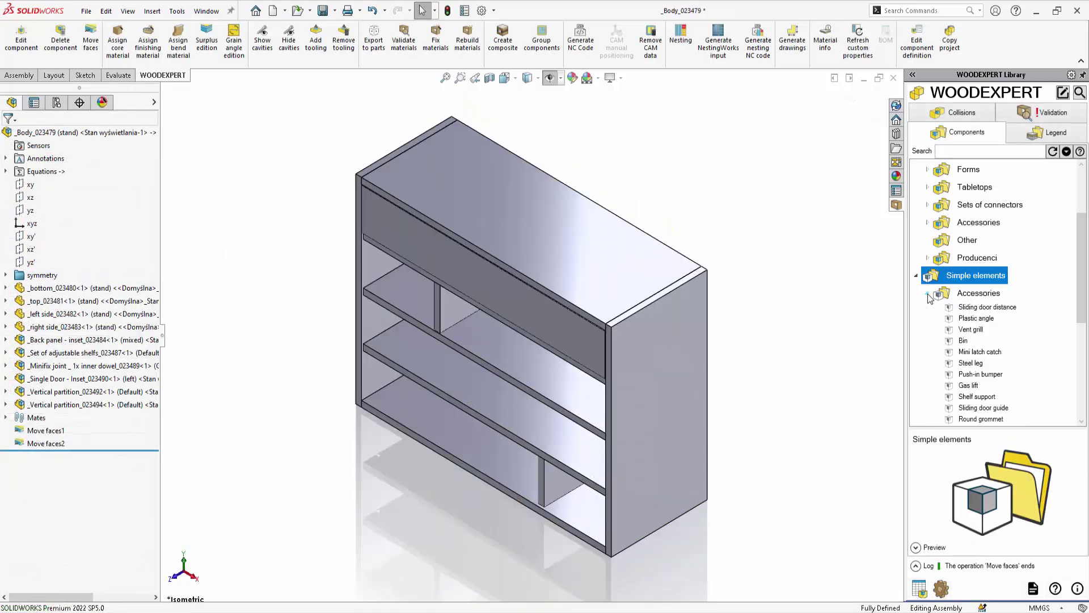
left_click(980, 307)
left_click(976, 318)
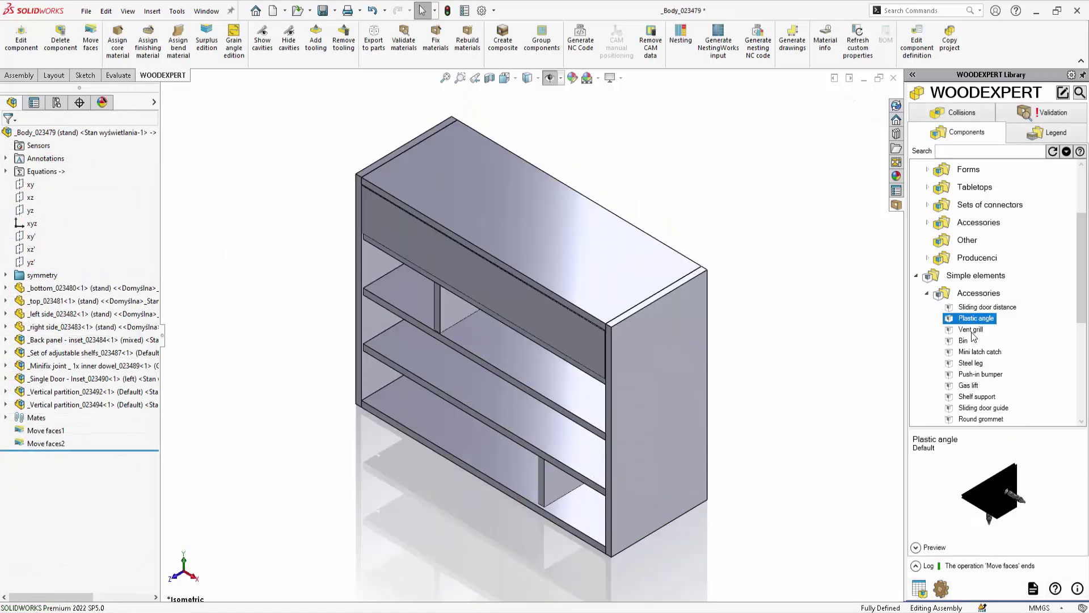
left_click(972, 330)
left_click(966, 341)
left_click(967, 352)
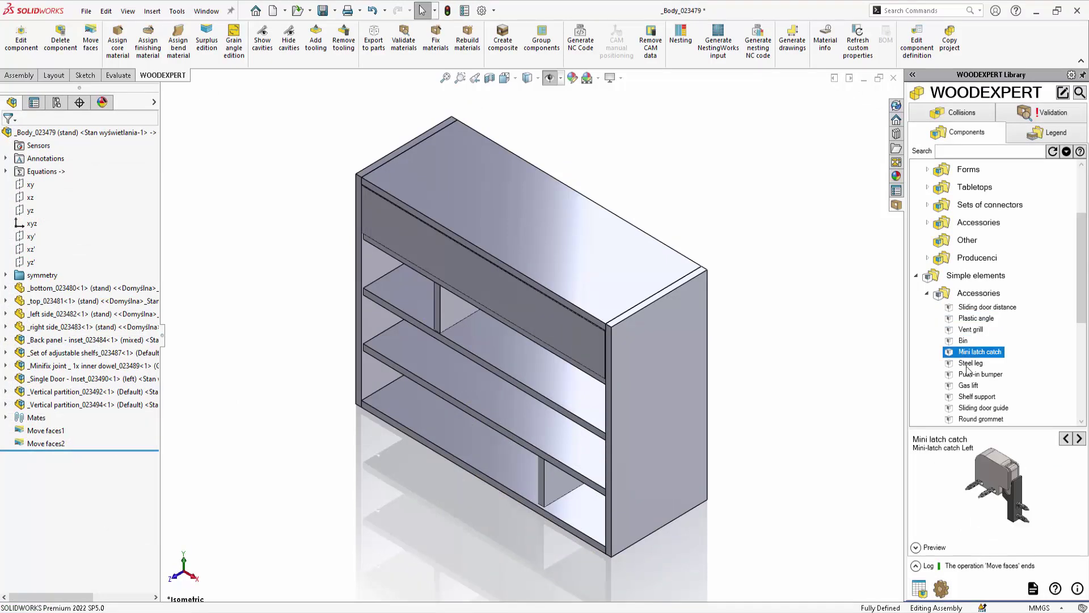
- Preview the Steel leg and Push-in bumper accessories, then expand the Feets group
left_click(969, 364)
left_click(970, 374)
scroll(963, 327, "down", 4)
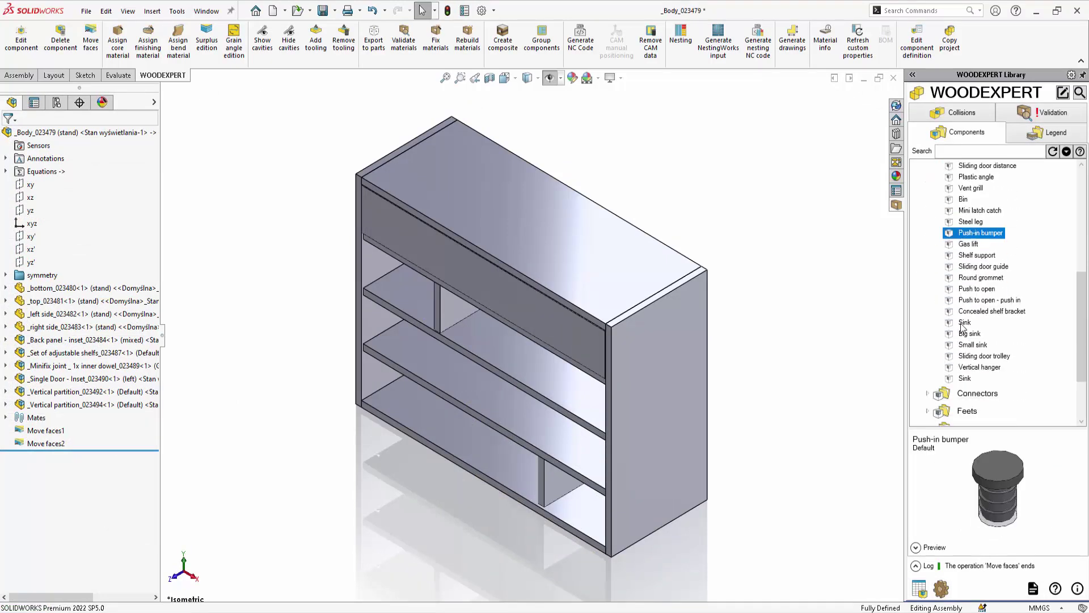
scroll(962, 327, "down", 2)
left_click(927, 329)
scroll(959, 307, "down", 2)
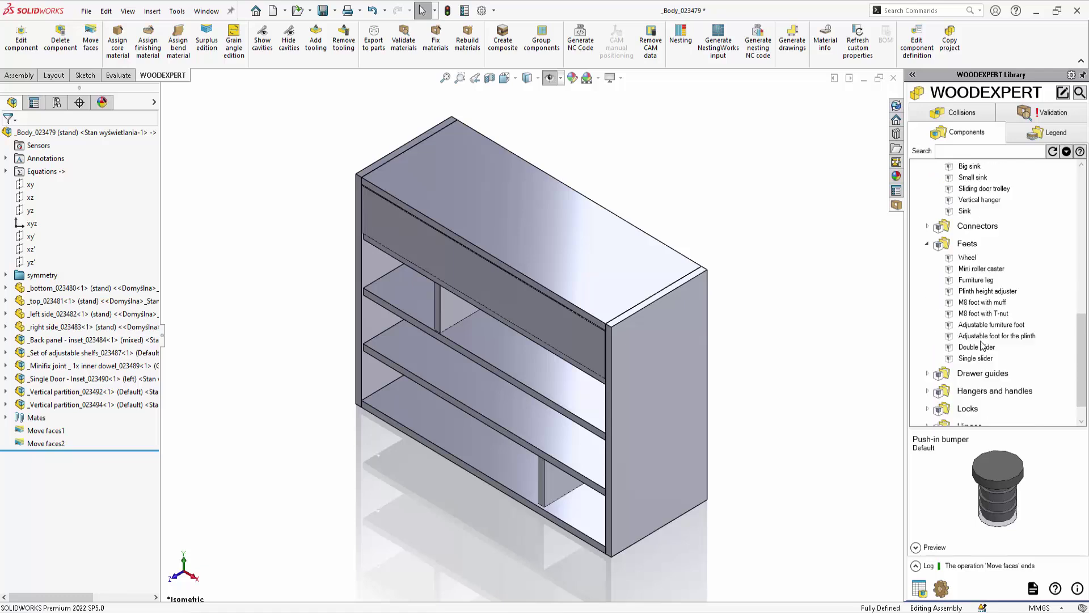
- Preview the Wheel foot and Mini roller caster, then center the knob on the front panel
left_click(967, 258)
left_click(979, 269)
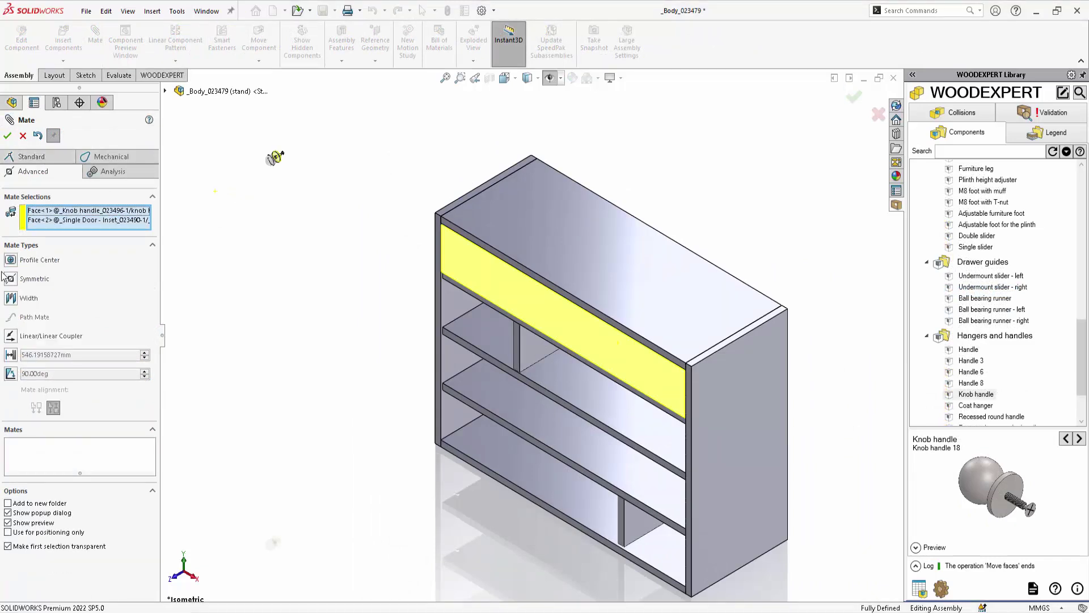
left_click(34, 259)
scroll(583, 330, "down", 5)
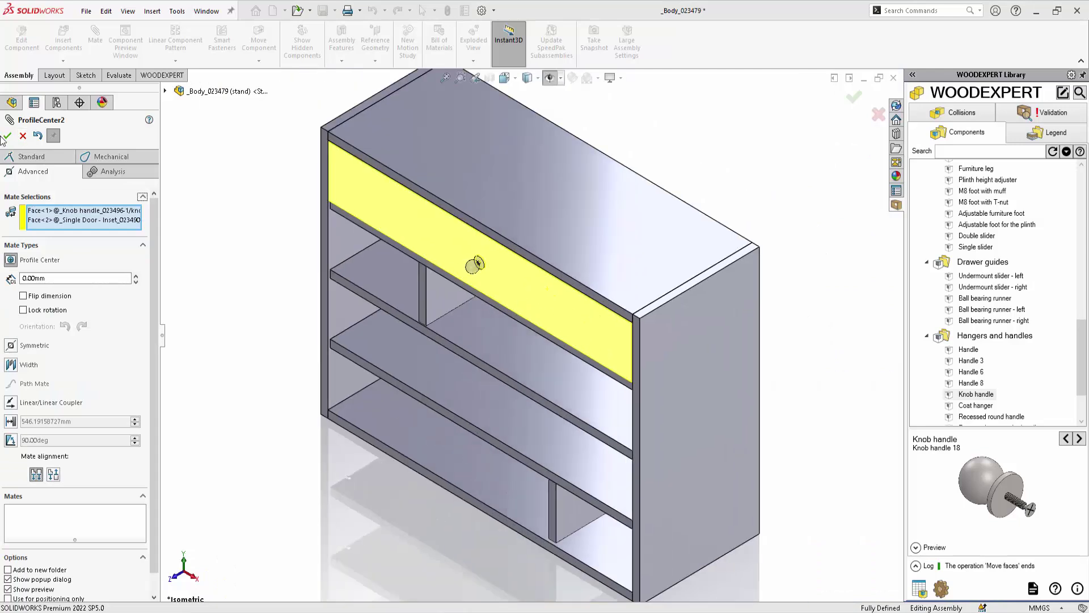
- Apply the knob's Profile Center mate and expand the Drawer guides group
left_click(7, 135)
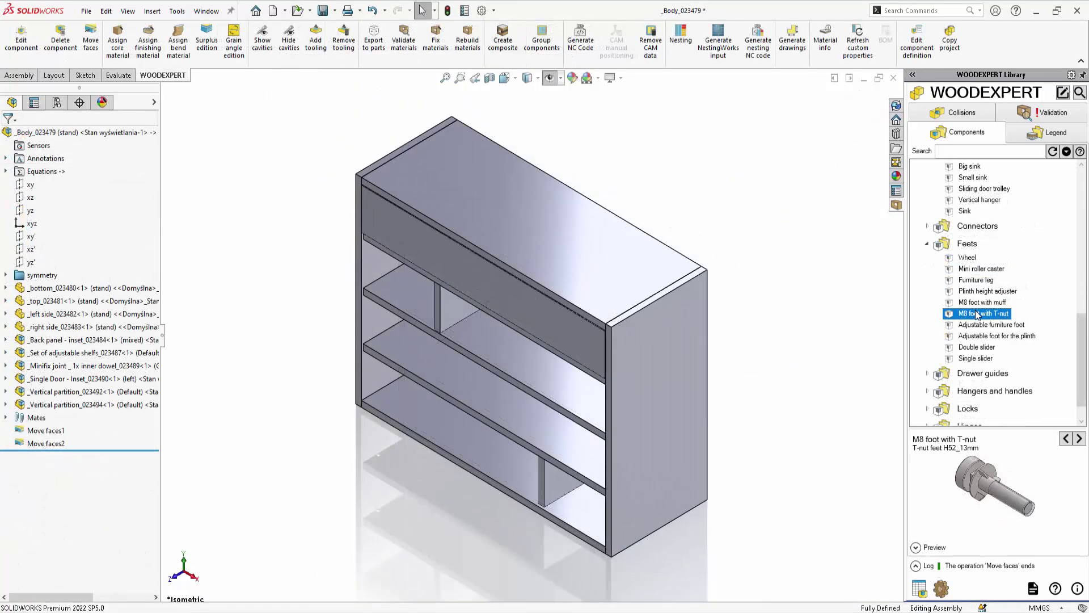
scroll(977, 316, "down", 1)
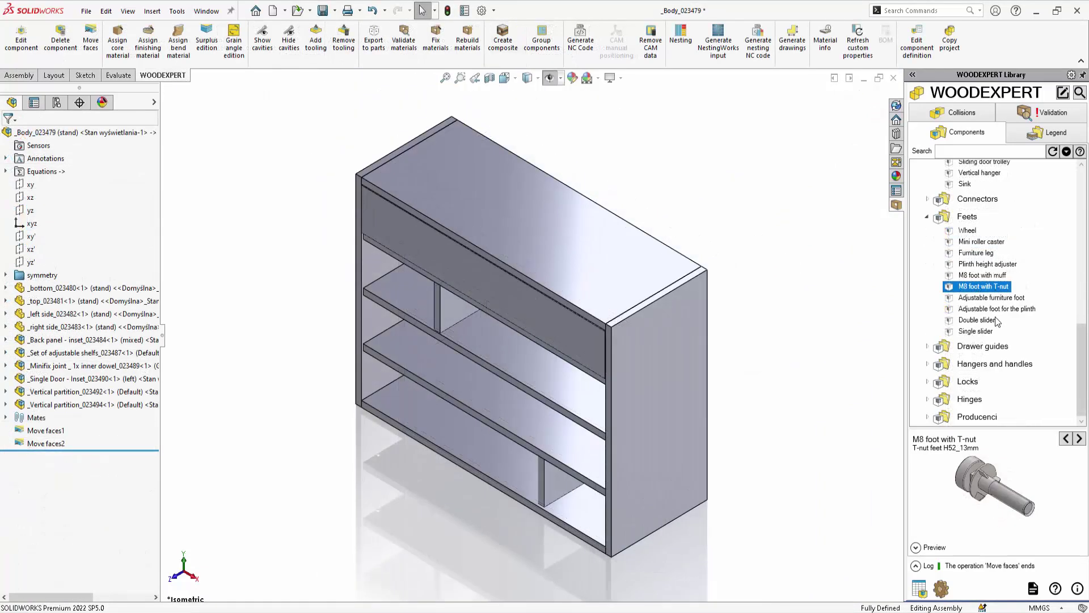
left_click(928, 347)
scroll(973, 342, "down", 1)
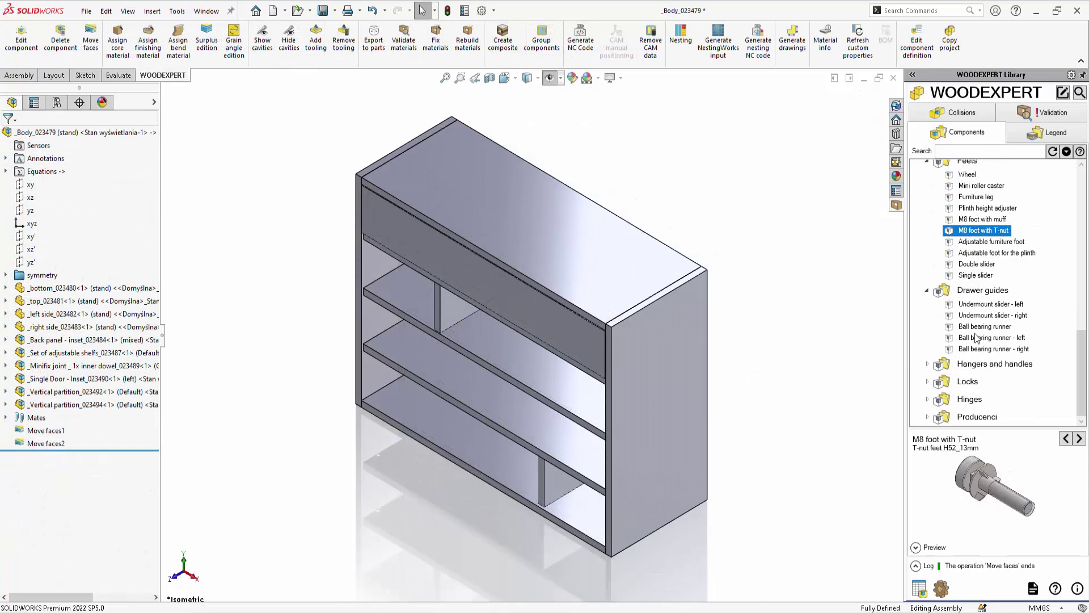
- Preview the left and right undermount sliders and the ball bearing runners (plain, left, right)
left_click(988, 305)
left_click(989, 317)
left_click(987, 328)
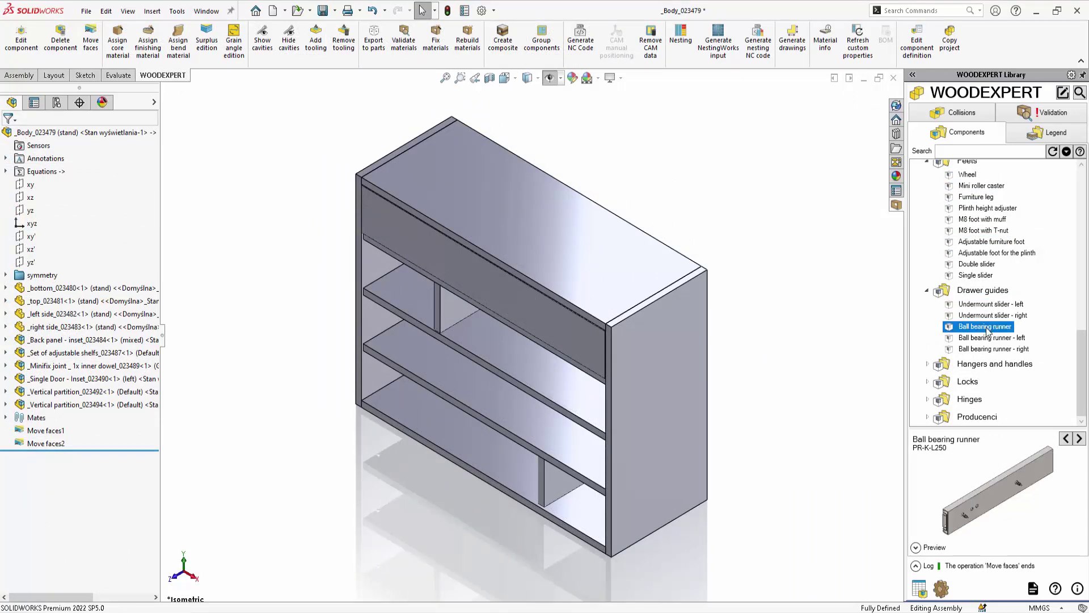
left_click(985, 339)
left_click(980, 350)
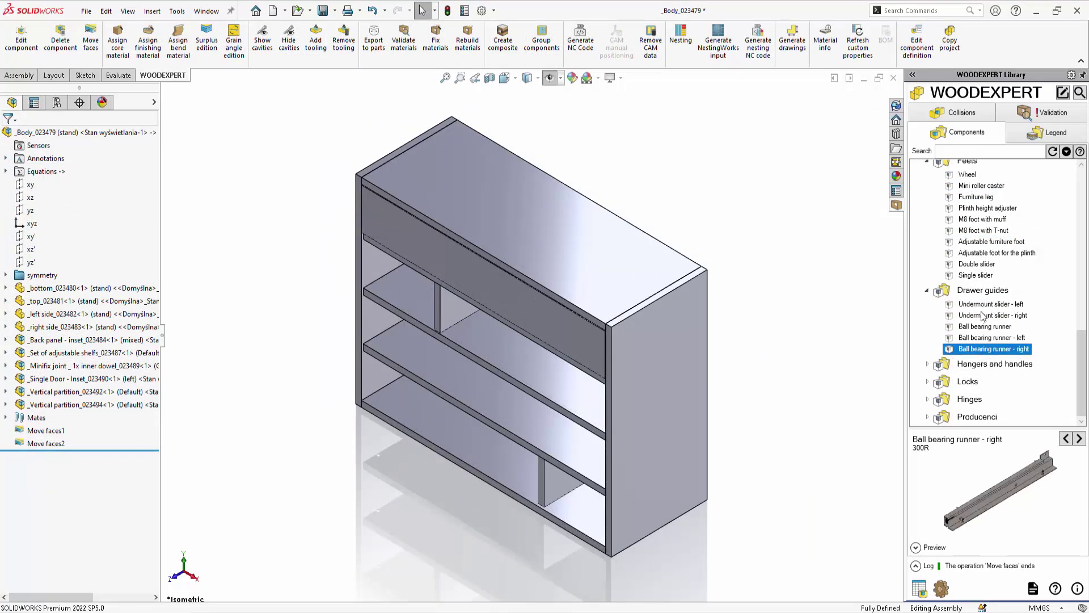
- Expand Hangers and handles, preview Handle 6, and dismiss the message box
left_click(927, 364)
scroll(930, 366, "down", 1)
left_click(975, 371)
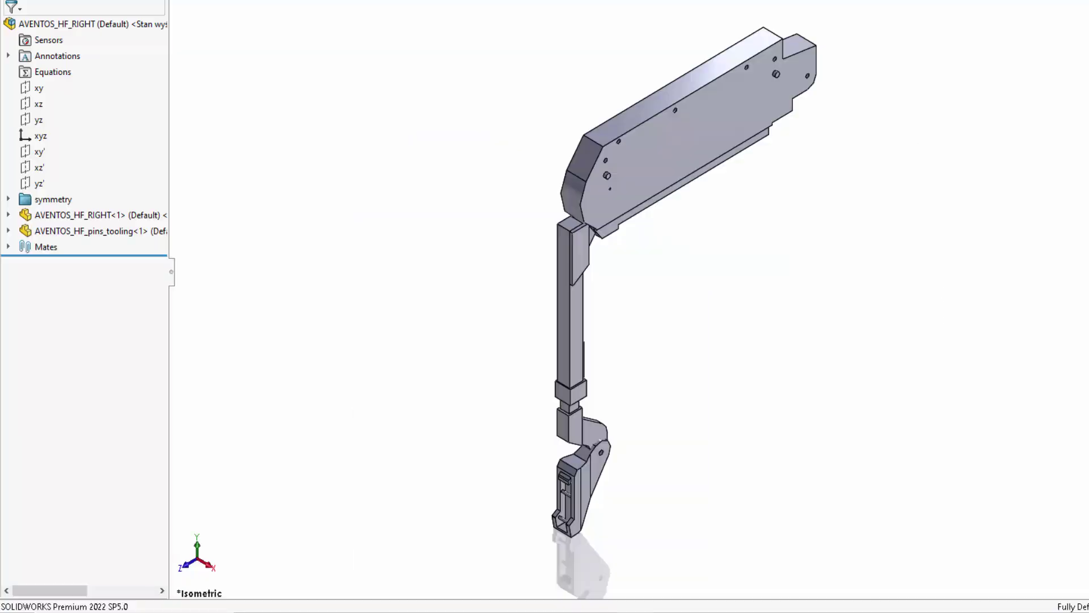
left_click(781, 279)
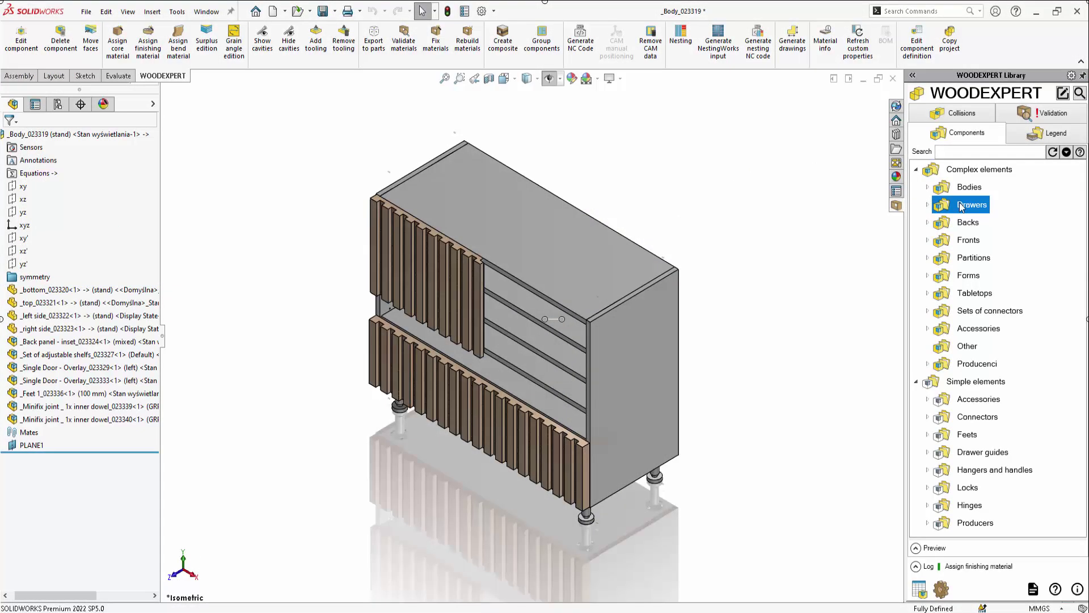
right_click(982, 209)
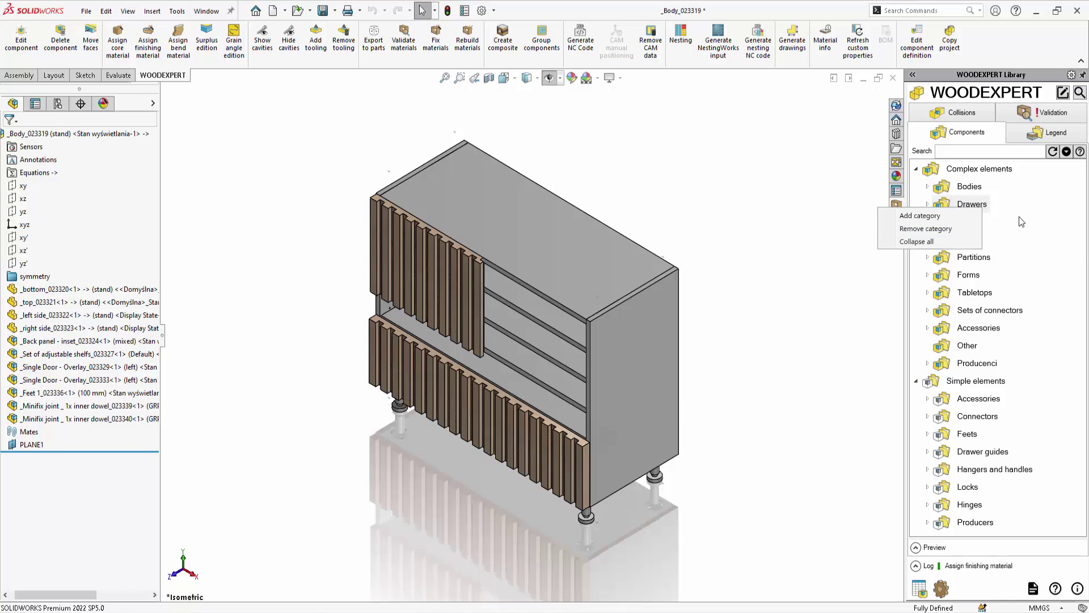
left_click(983, 209)
left_click(981, 209)
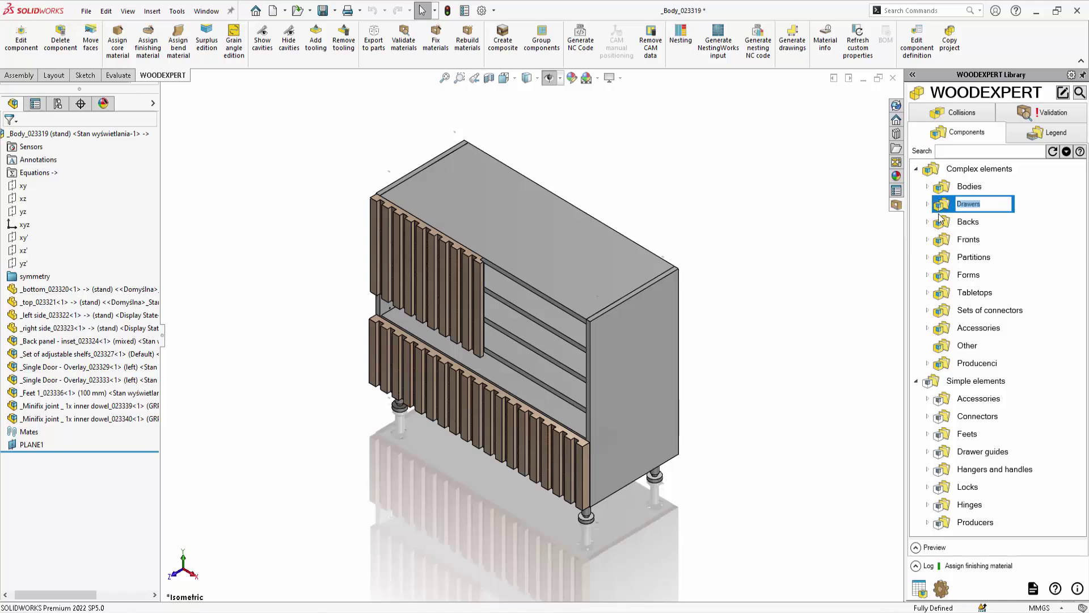
key("BackSpace")
type("Drawers")
left_click(970, 223)
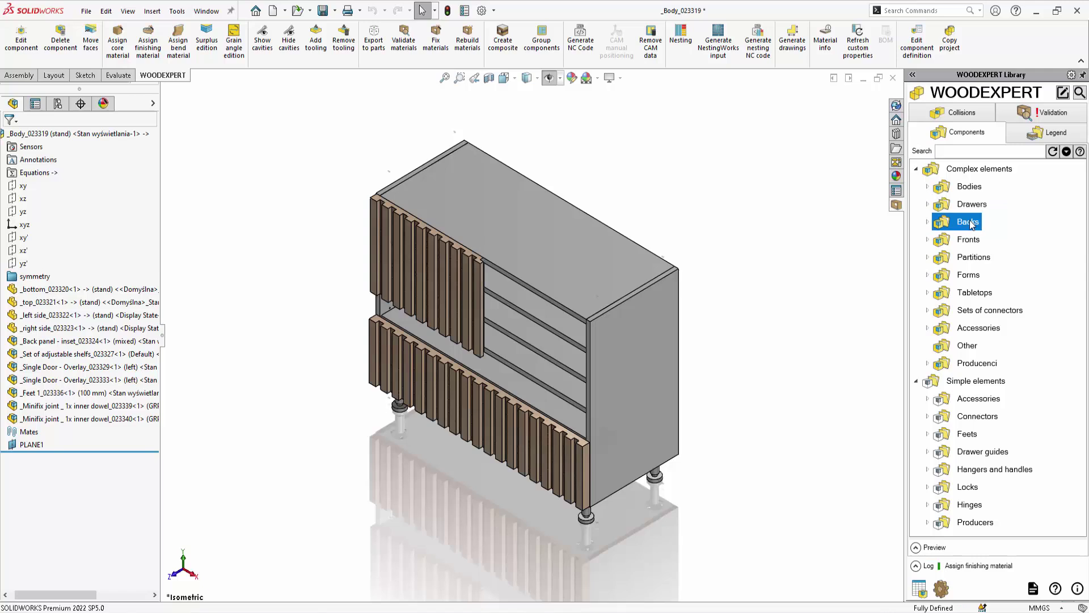
- Review the component definition's name, code, Complex type, tooling and accessories, and width settings
left_click(918, 50)
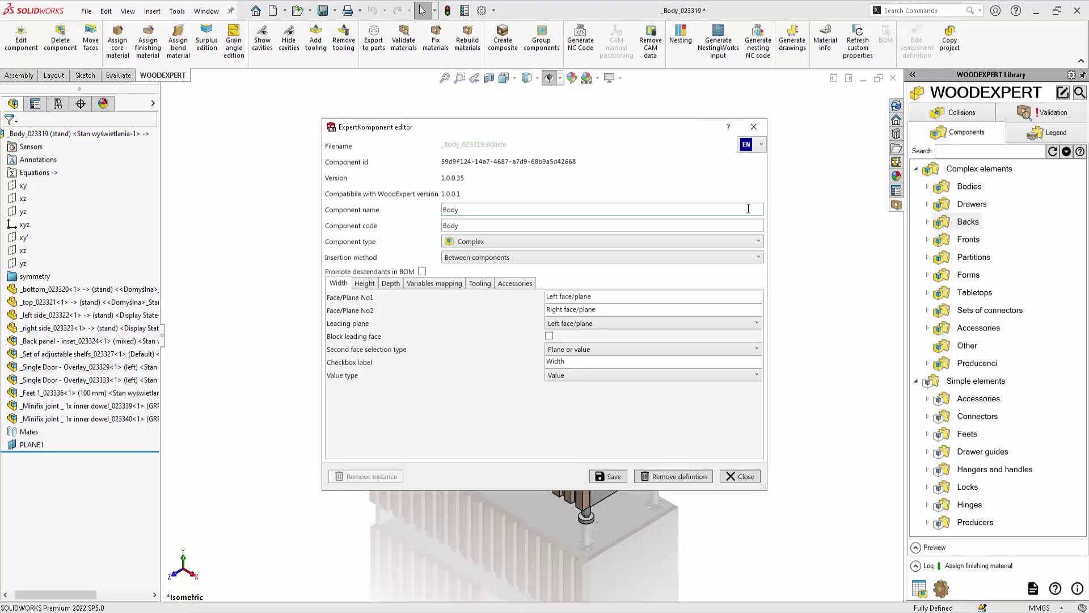
left_click(506, 210)
left_click(503, 225)
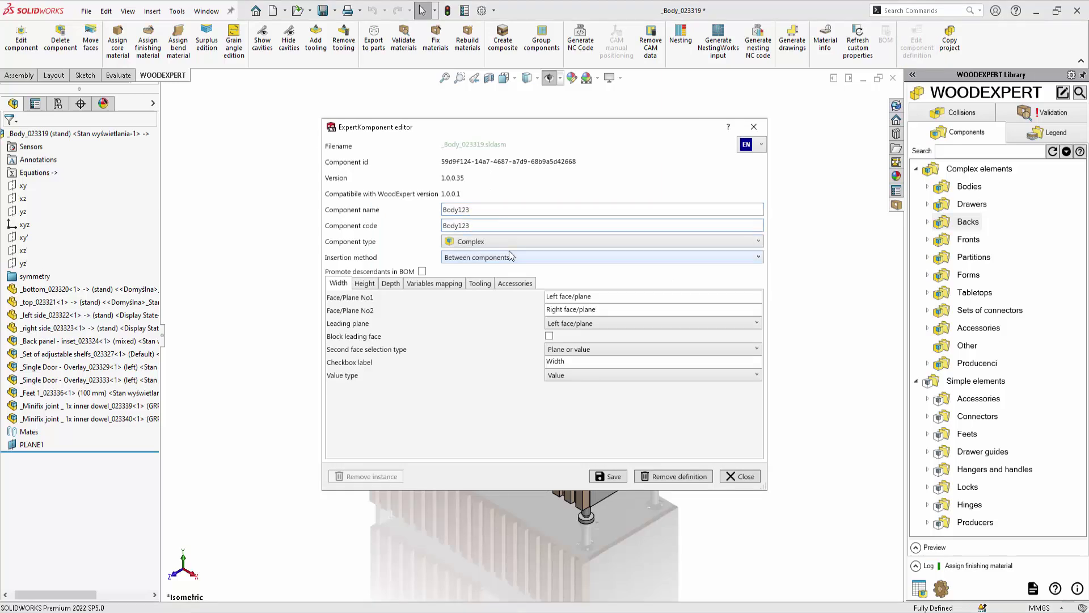
left_click(509, 244)
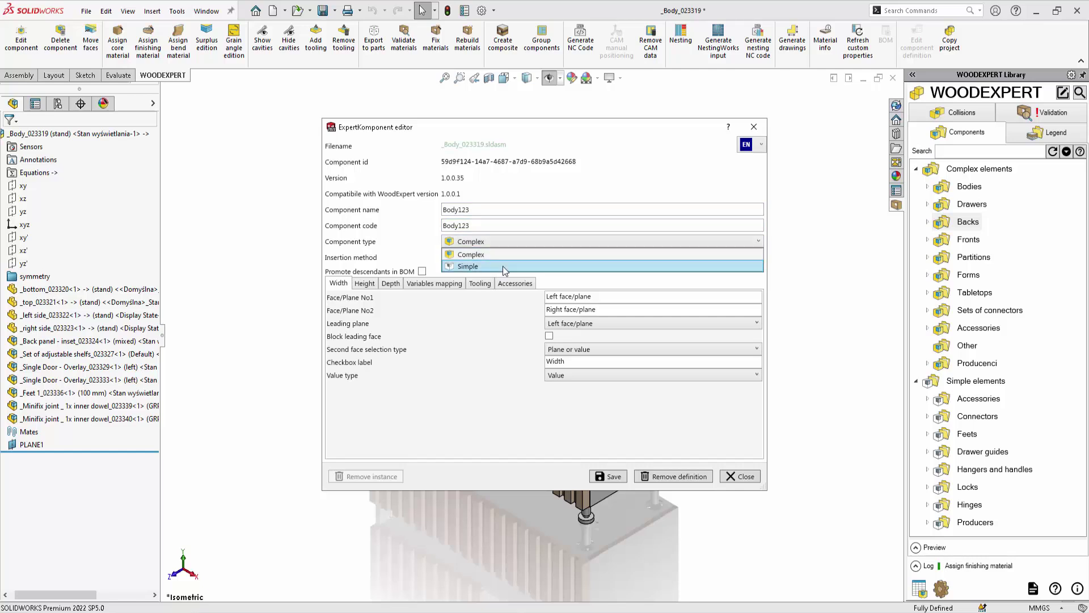
left_click(506, 256)
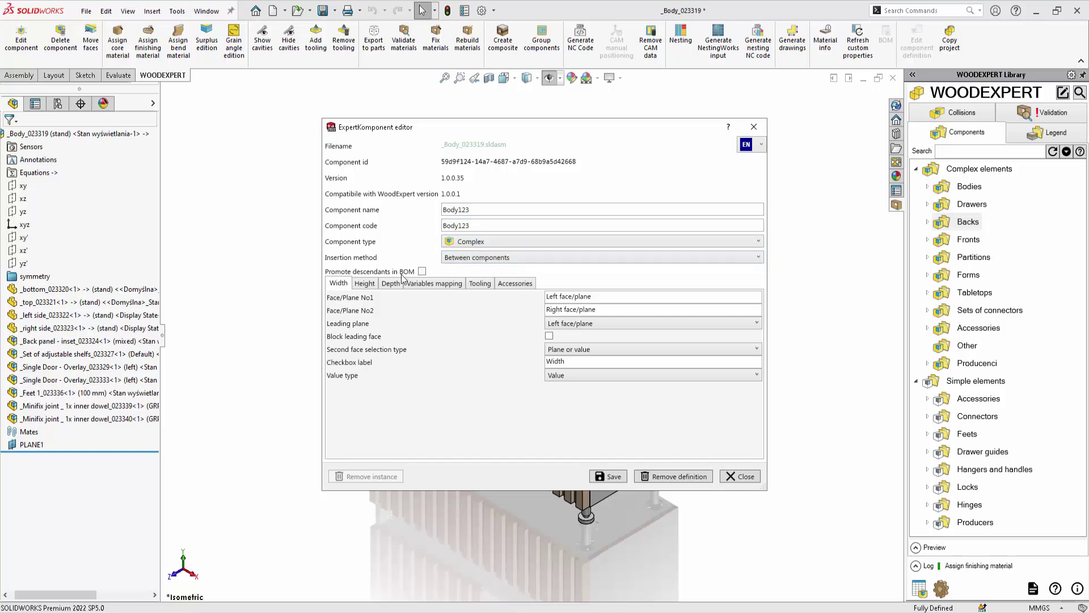
left_click(479, 283)
left_click(514, 284)
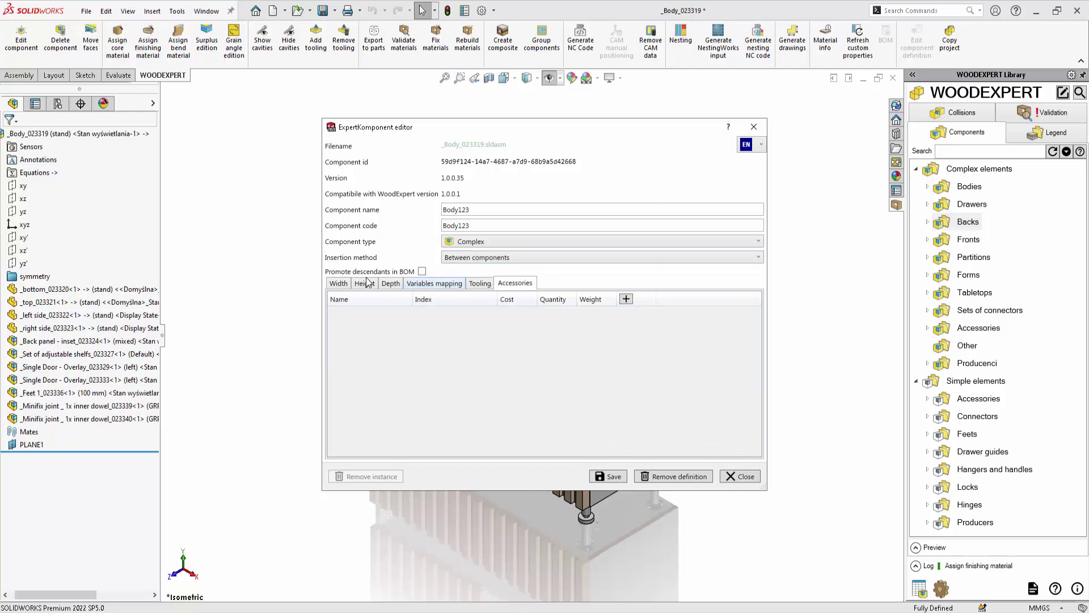
left_click(340, 283)
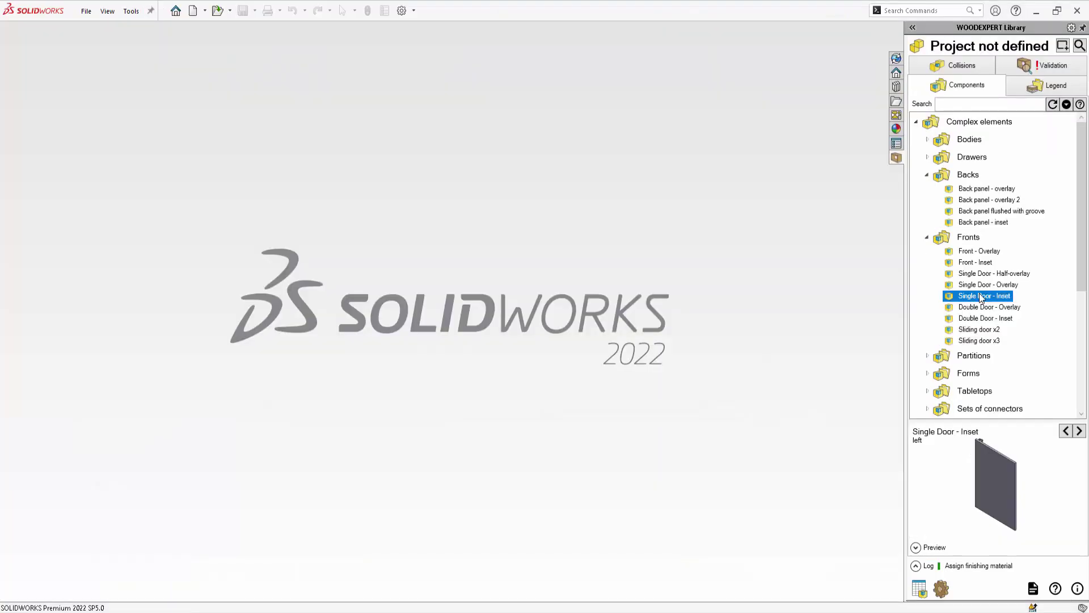
- Start a library copy of Single Door - Inset and edit the copy's new name
right_click(984, 300)
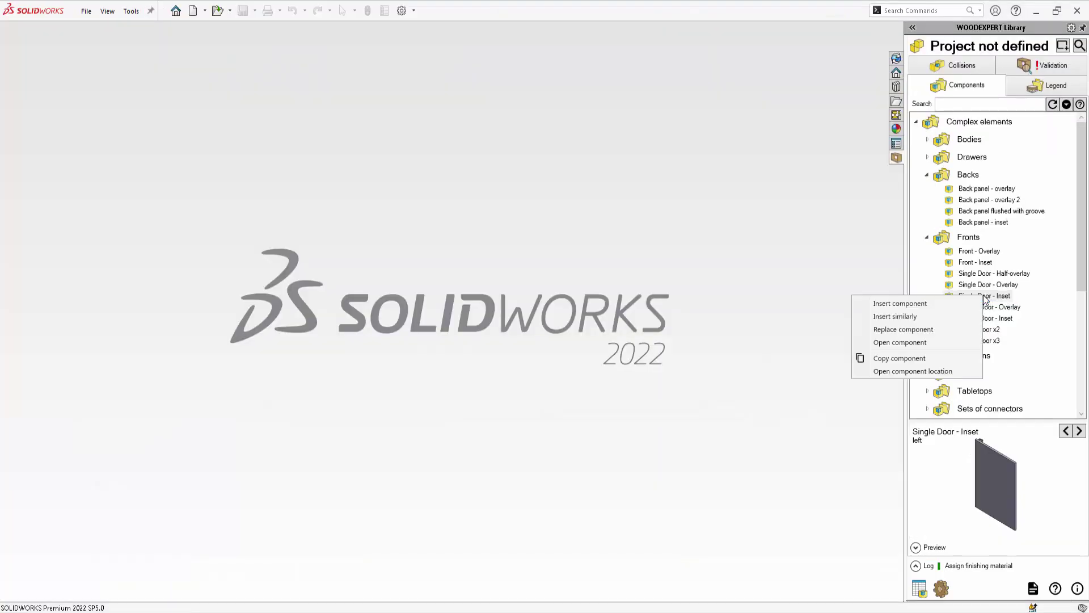
left_click(902, 358)
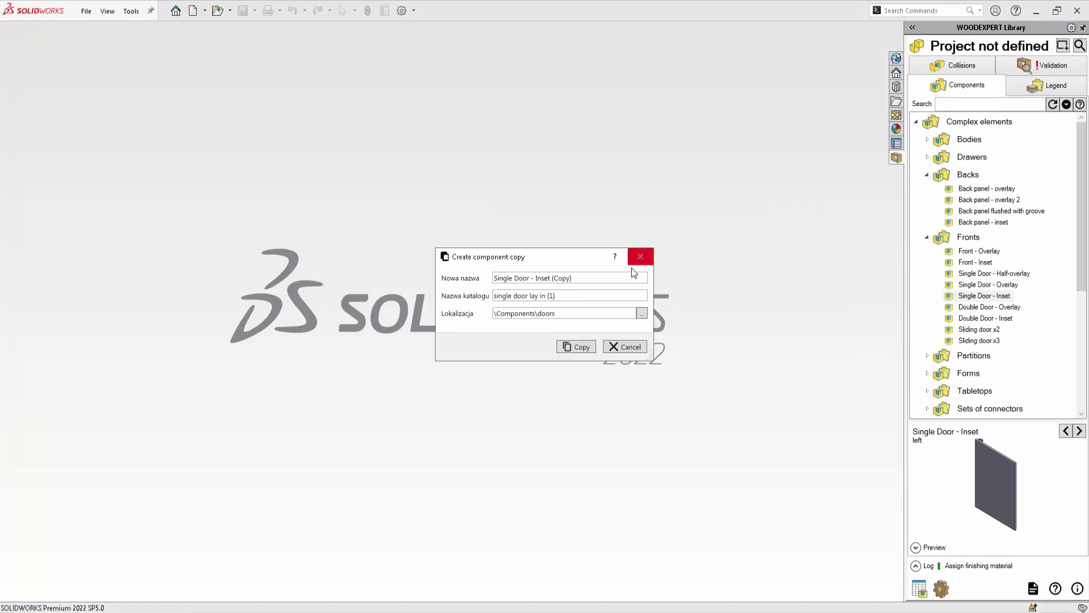
left_click(618, 276)
- Create the Single Door - Inset (Copy) front and set its concealed hinge to Twin
left_click(585, 294)
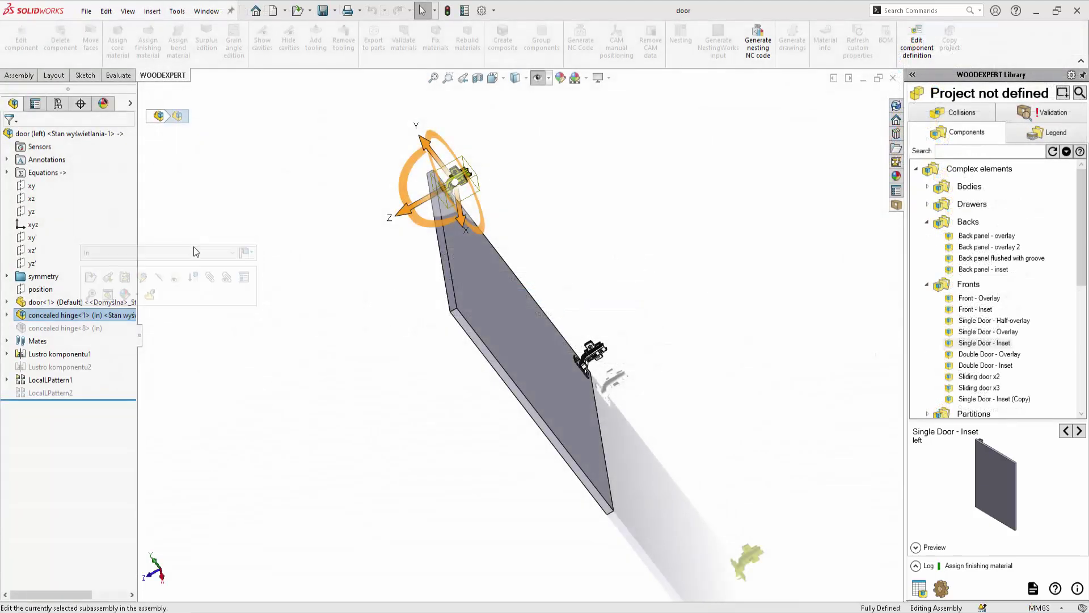
left_click(191, 256)
left_click(176, 276)
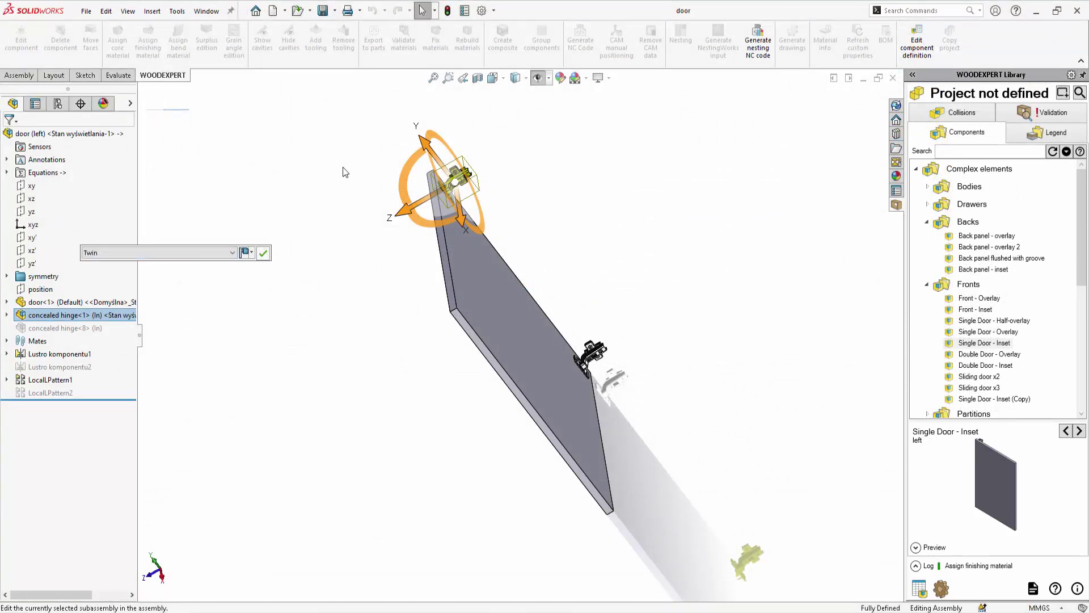
left_click(263, 253)
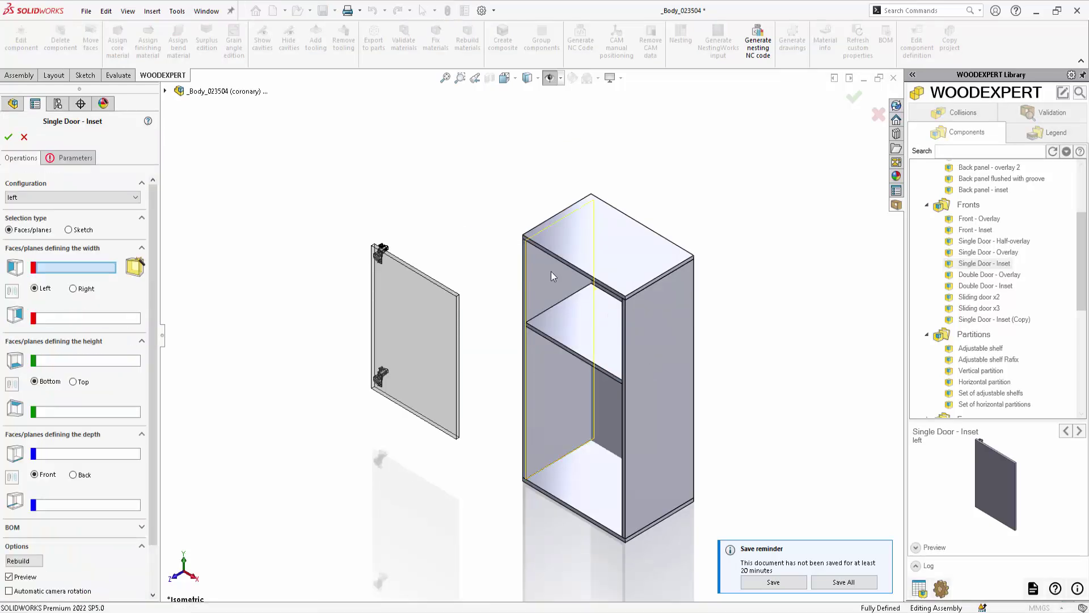
- Fit the Single Door - Inset into the upper compartment, using the cabinet's left side as width reference
left_click(551, 270)
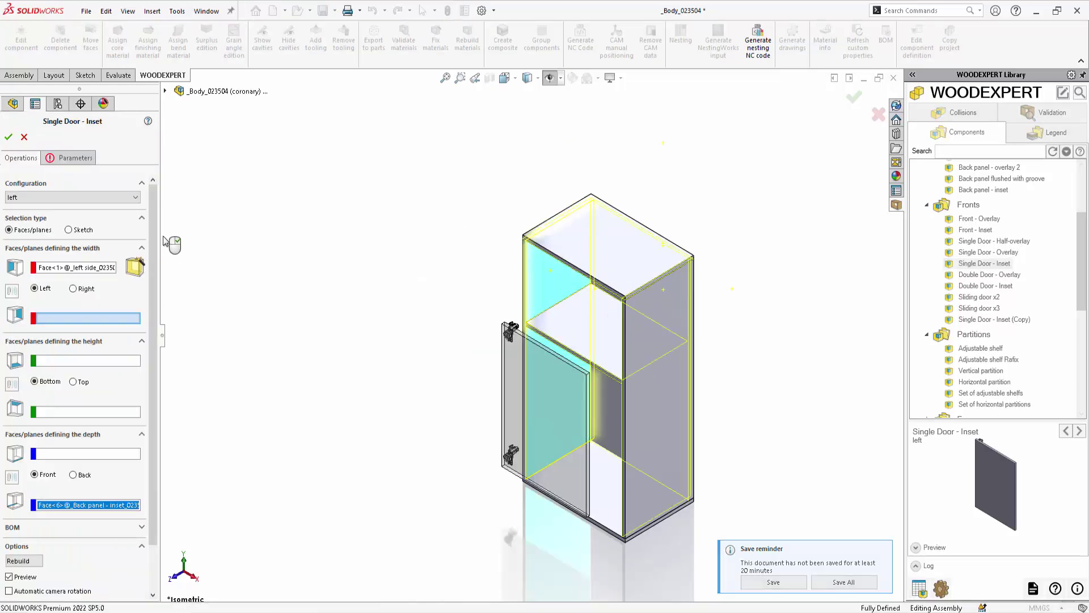
left_click(8, 137)
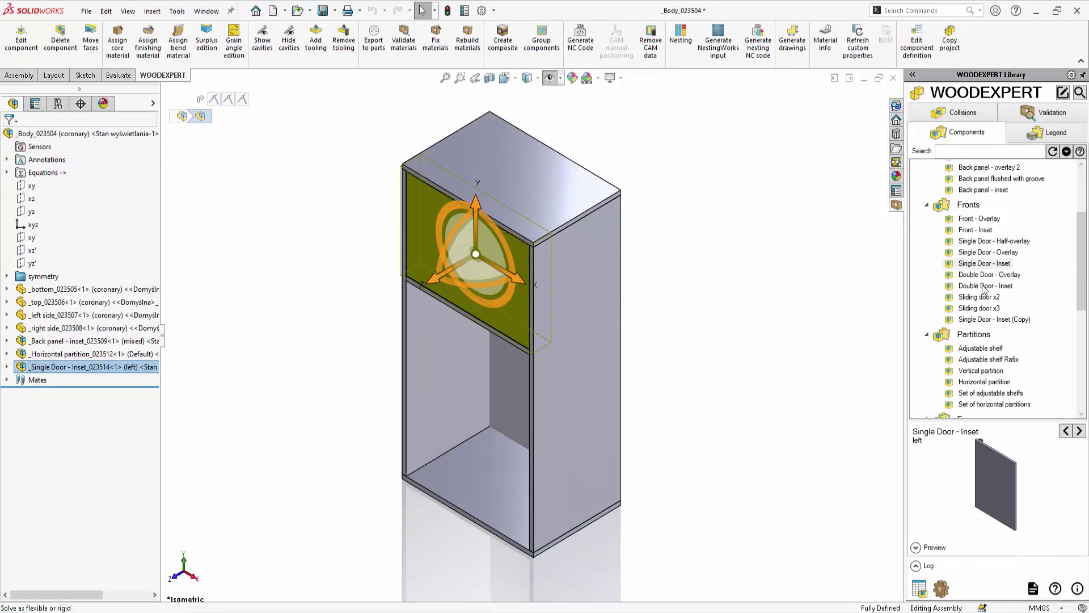
- Replace the single inset door with the Double Door - Inset from the library
left_click(983, 286)
right_click(984, 287)
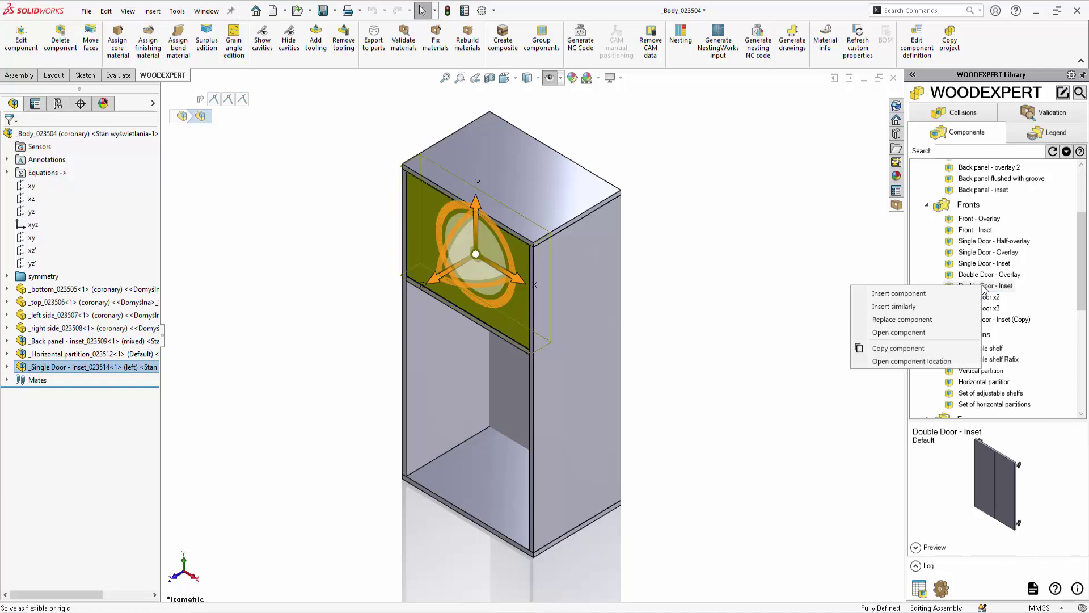
left_click(936, 319)
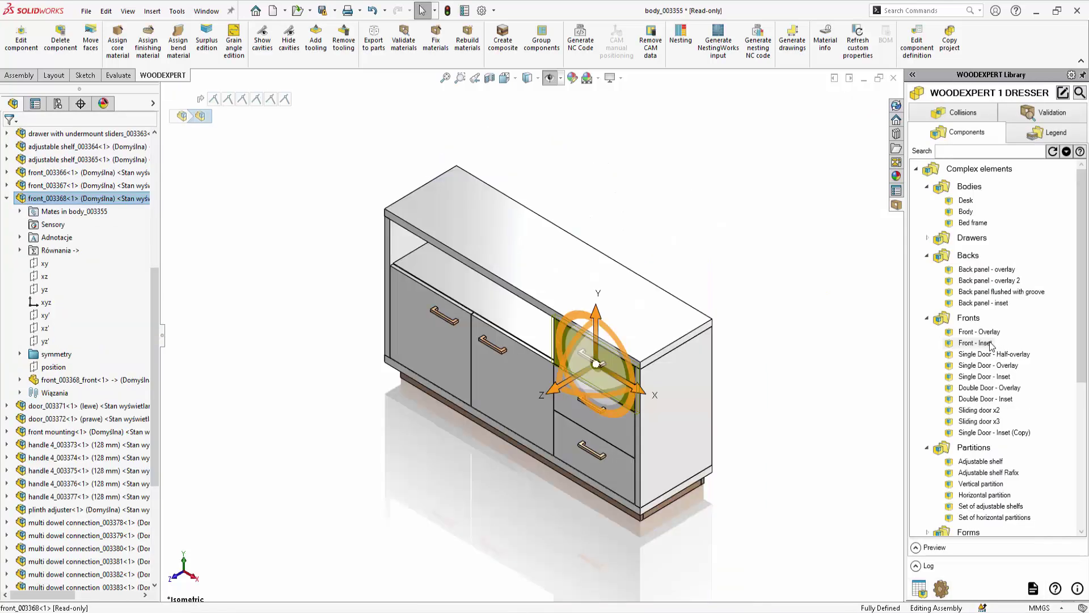
- Insert a Front - Inset above the drawers, reusing the existing front's face references
right_click(990, 343)
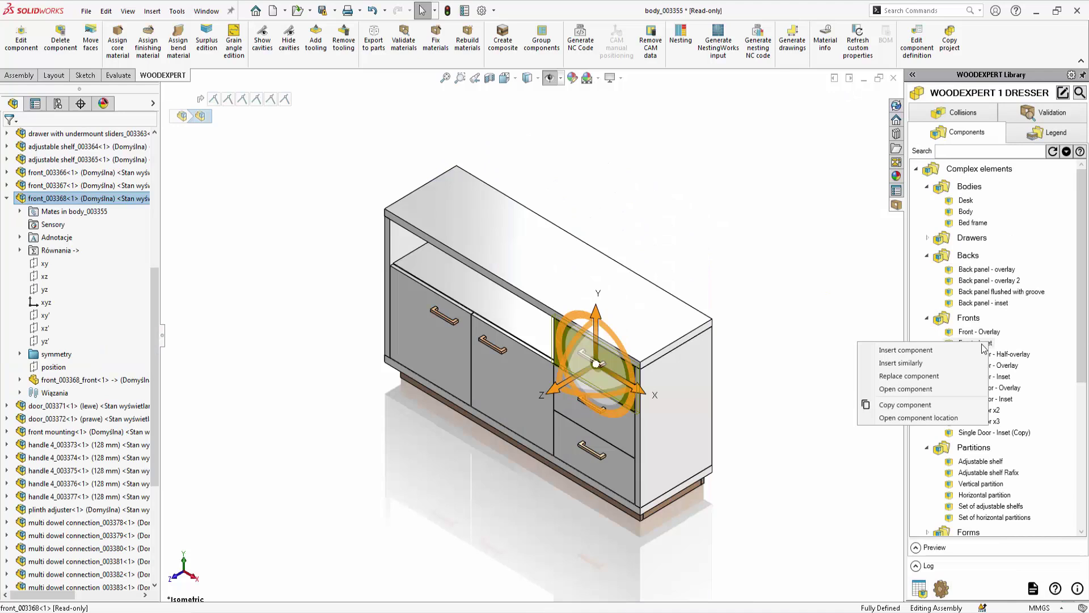
left_click(946, 362)
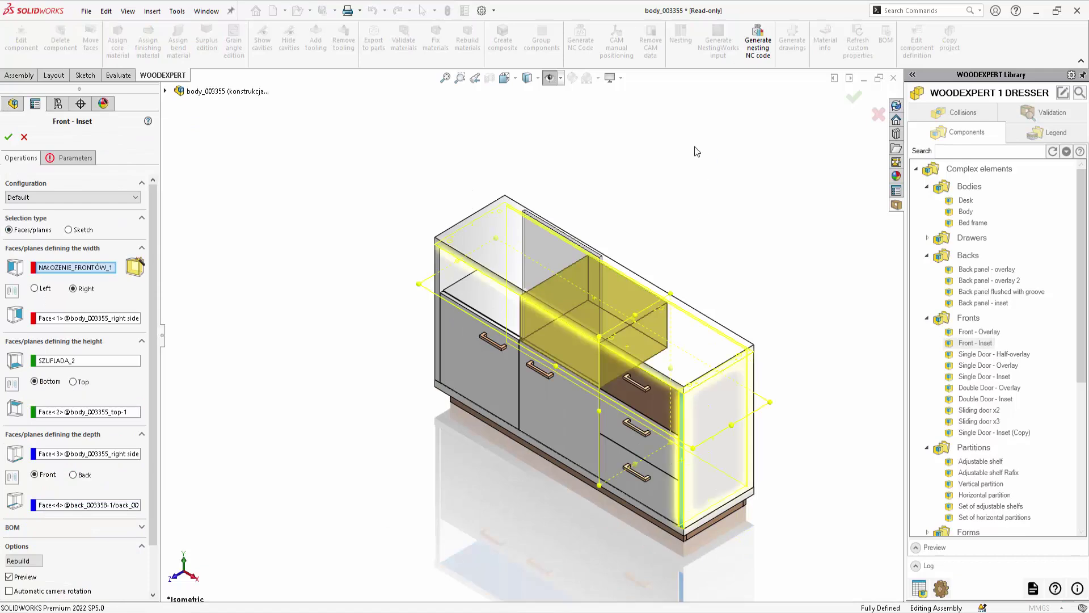
scroll(607, 381, "down", 5)
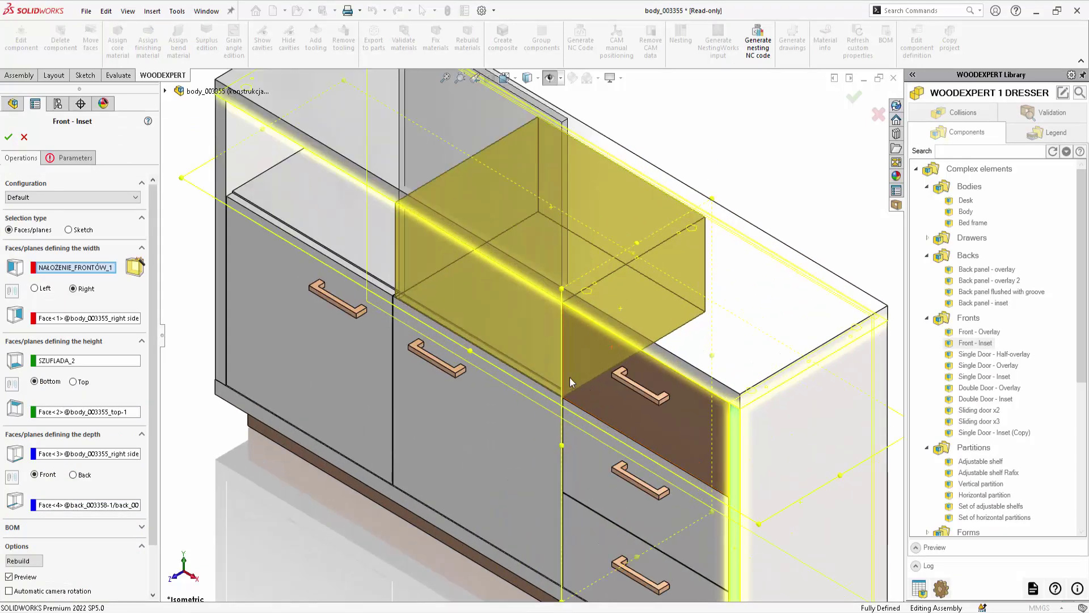
scroll(556, 364, "up", 2)
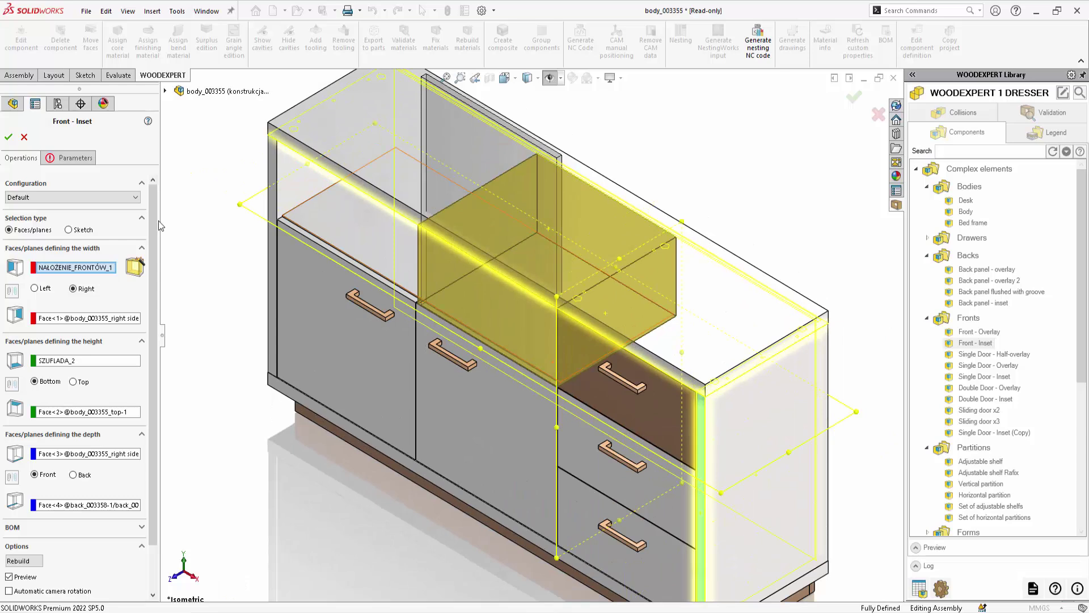
left_click(10, 137)
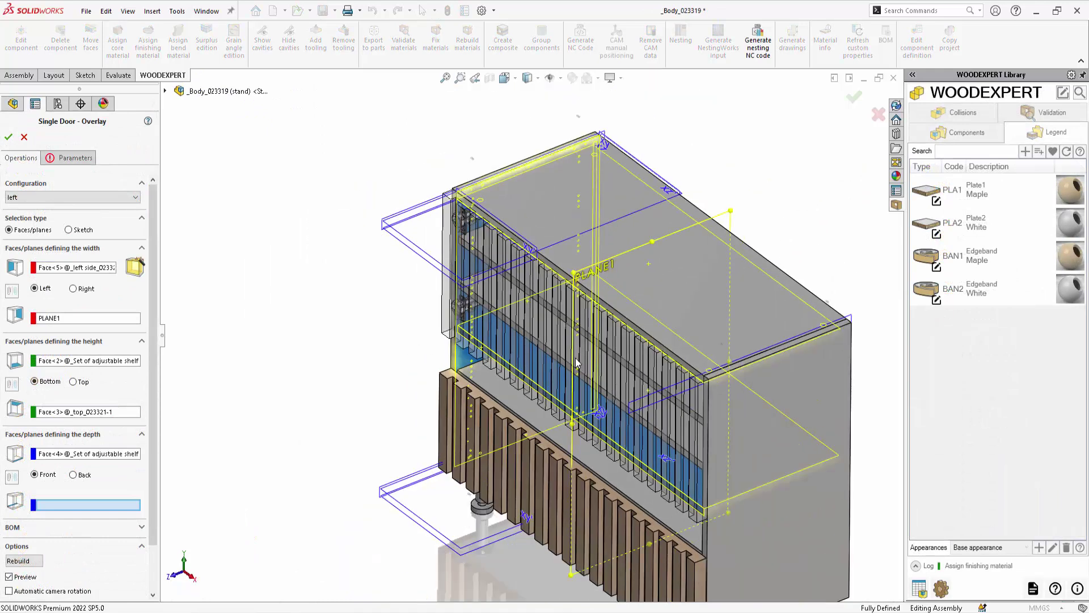
- Look along a shelf edge and delete the door's selected extrude feature
middle_click_drag(577, 363, 662, 353)
scroll(595, 398, "down", 6)
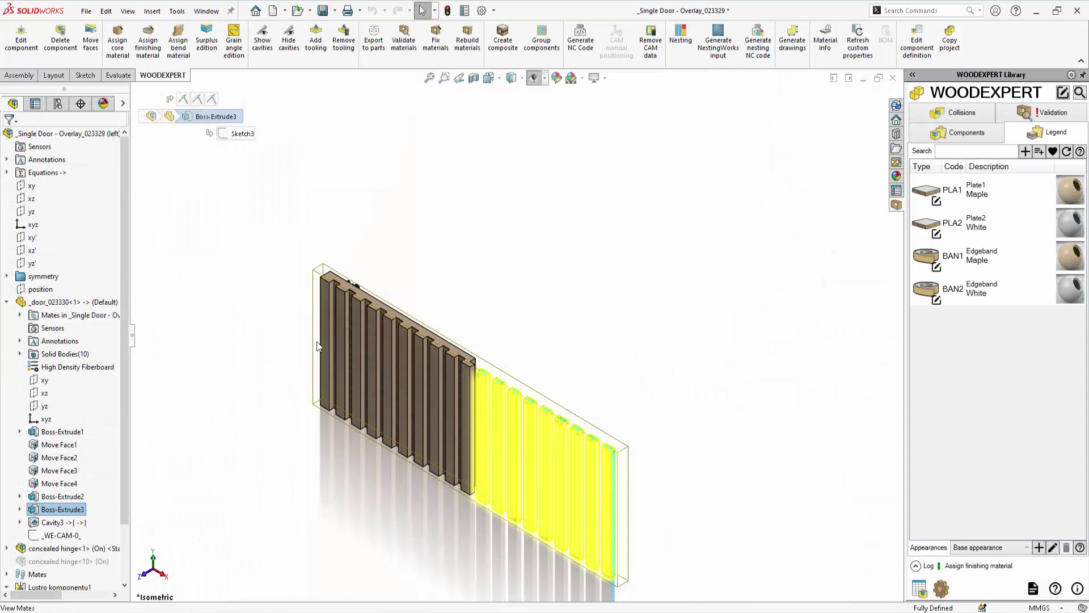
key("Delete")
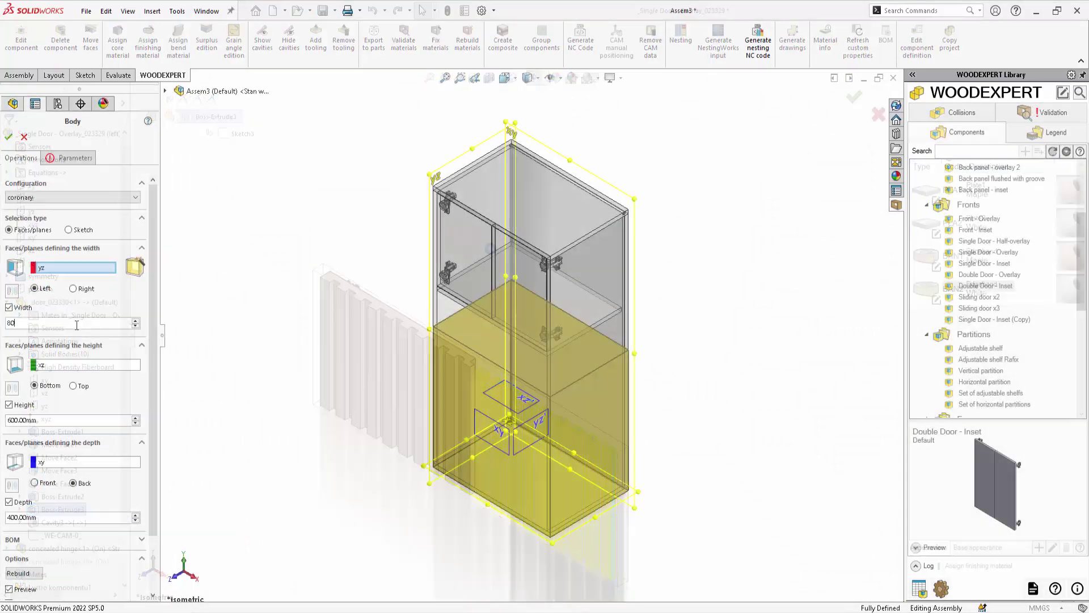
- Apply the 800 mm body width
type("0")
key("Return")
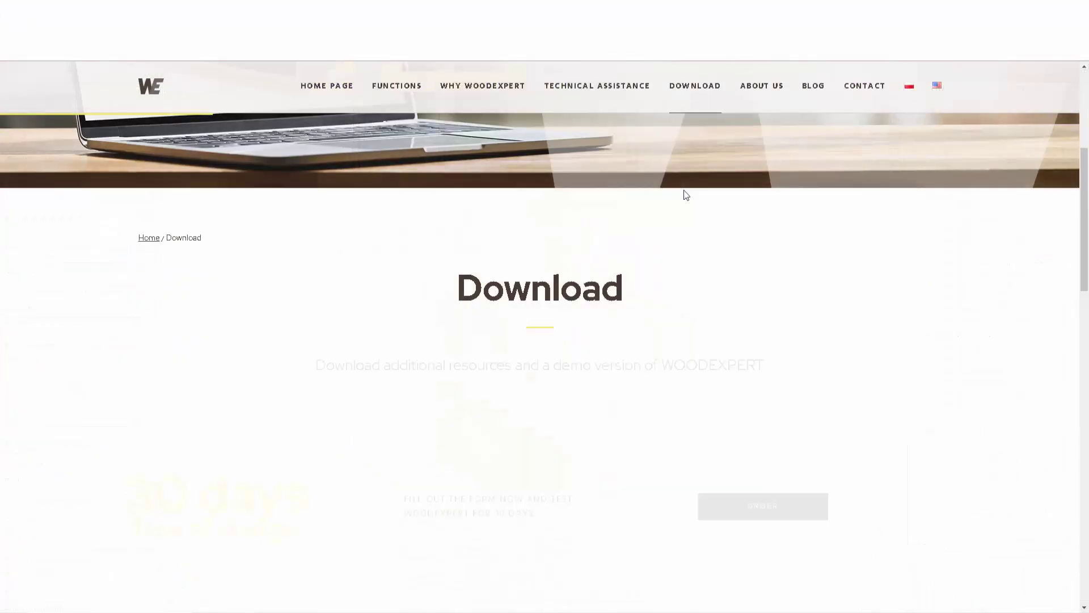
scroll(684, 195, "down", 5)
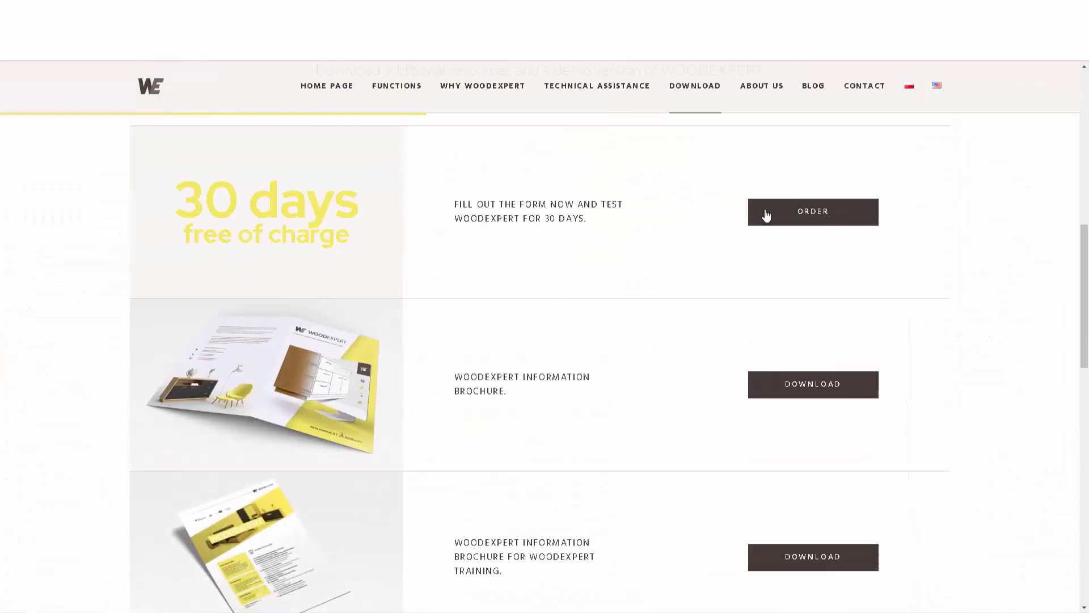
- Browse the Download page's 30-day trial, brochures and demo request form, then reload it
scroll(723, 457, "down", 7)
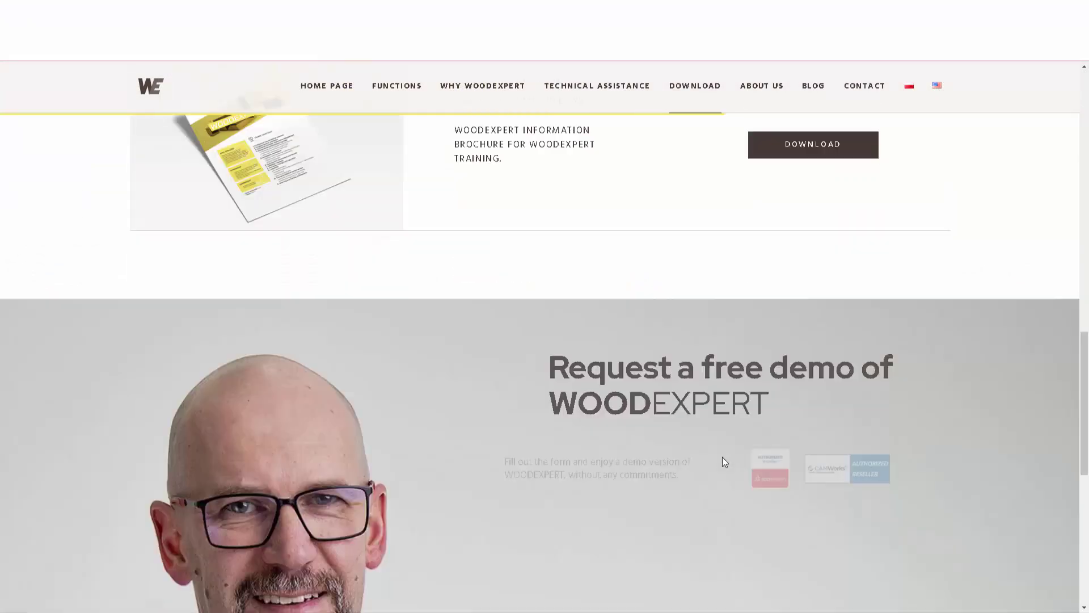
scroll(723, 461, "down", 5)
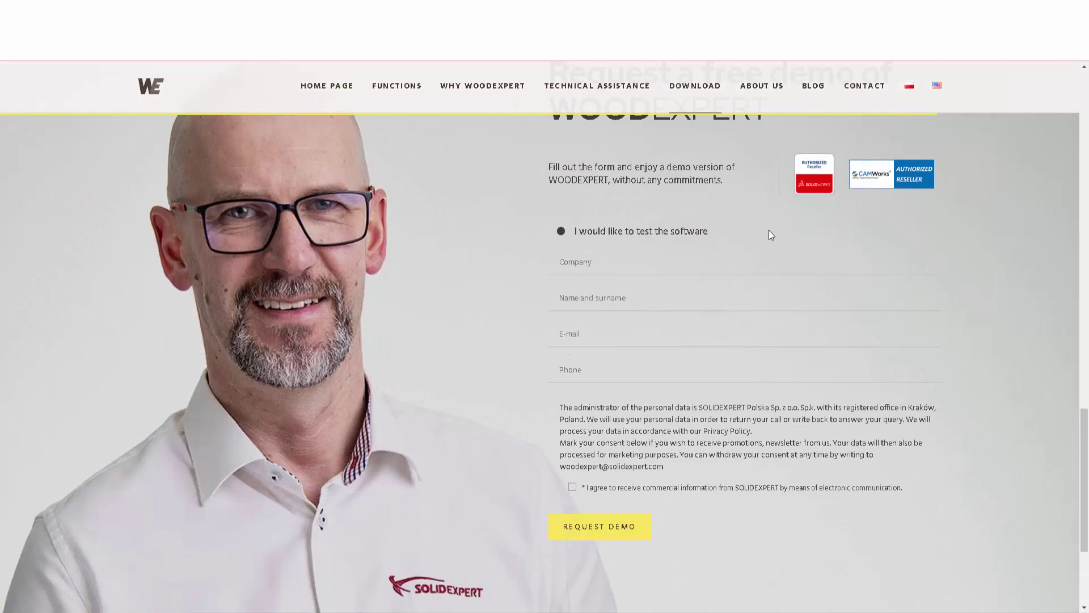
scroll(594, 199, "up", 14)
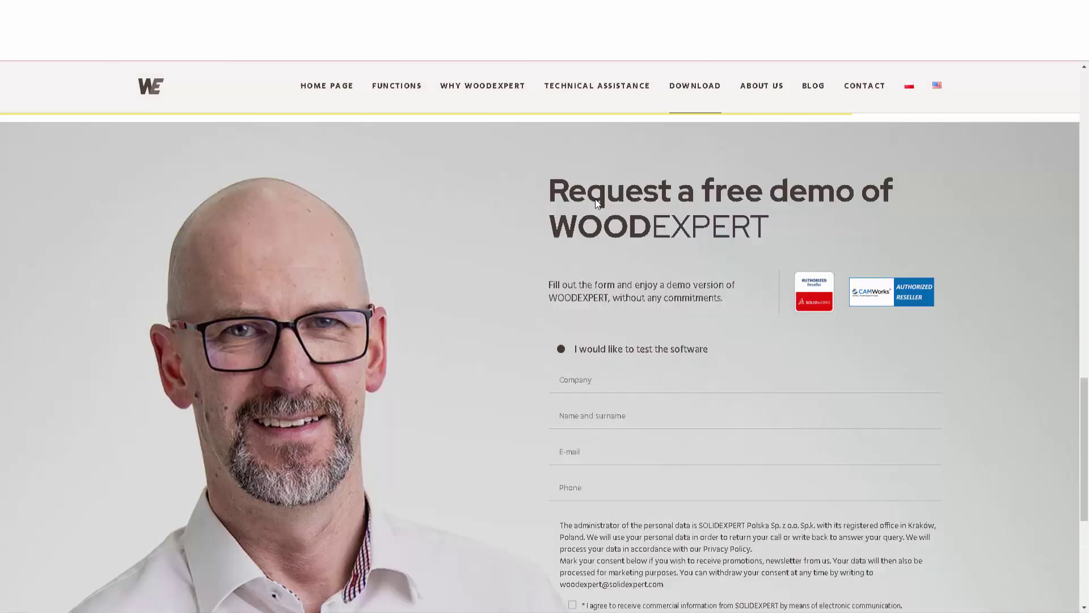
scroll(595, 199, "up", 8)
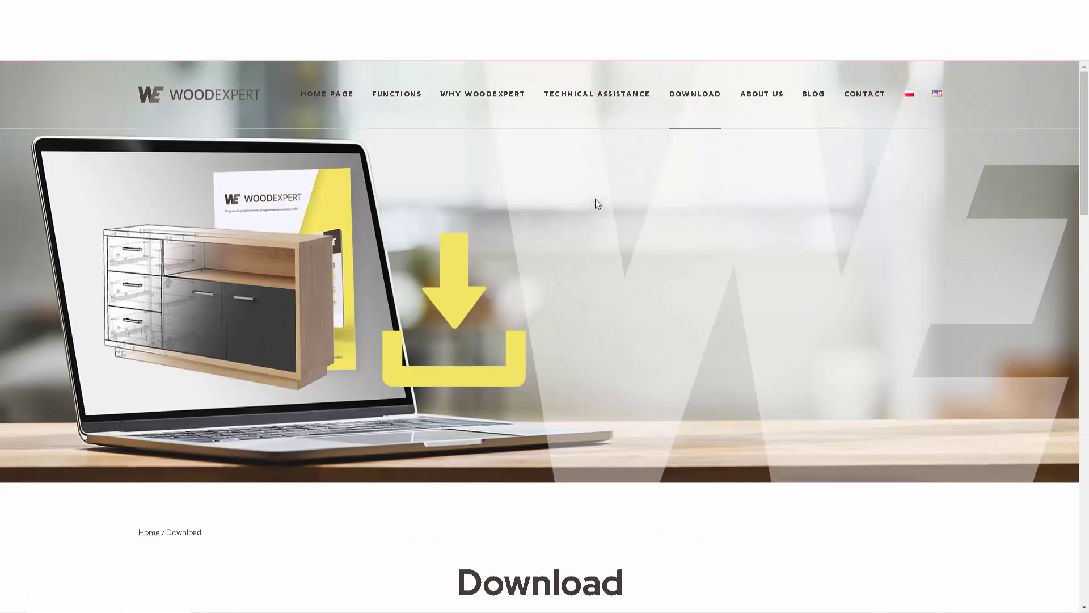
left_click(700, 99)
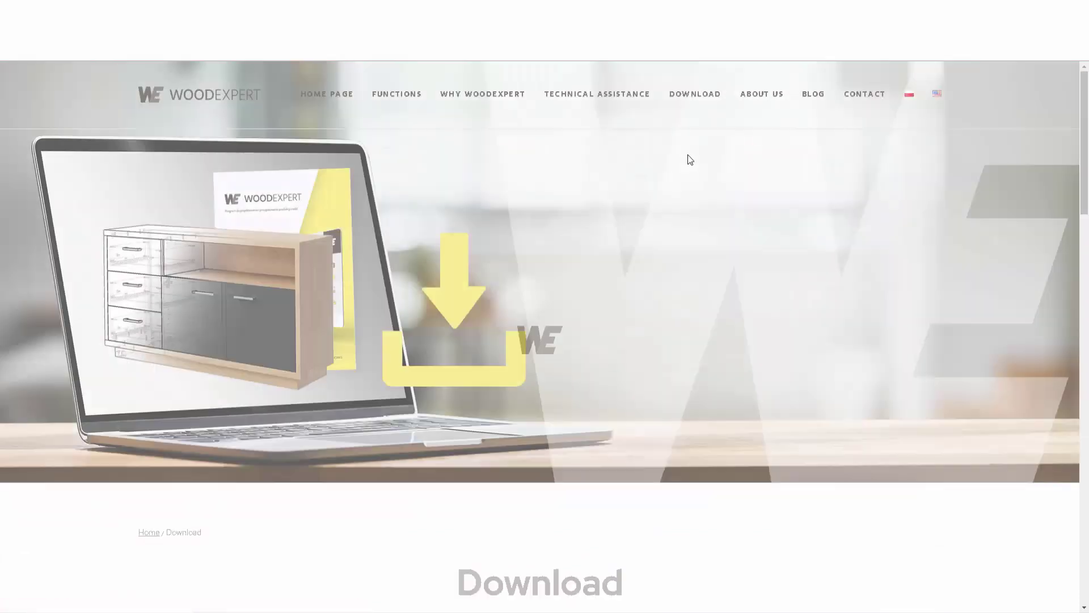